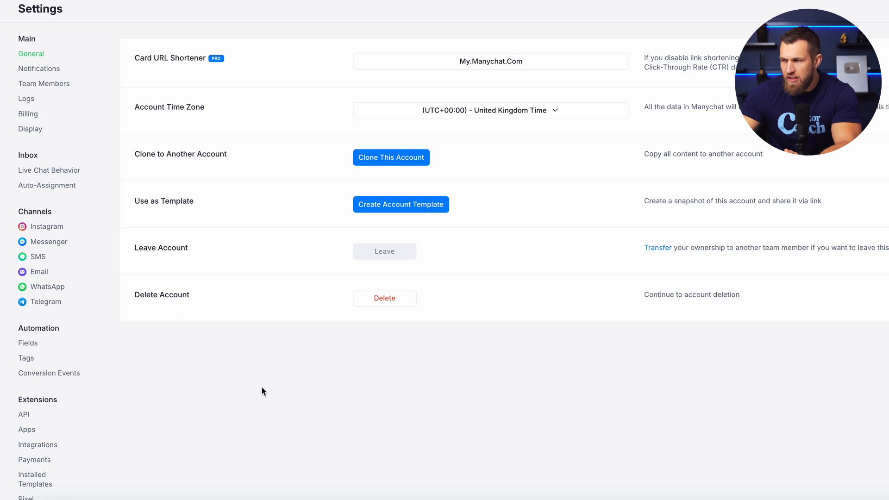
# Step: Examine the Instagram channel settings, from default reply and conversation starters to ads optimization and refreshing permissions
pyautogui.click(42, 228)
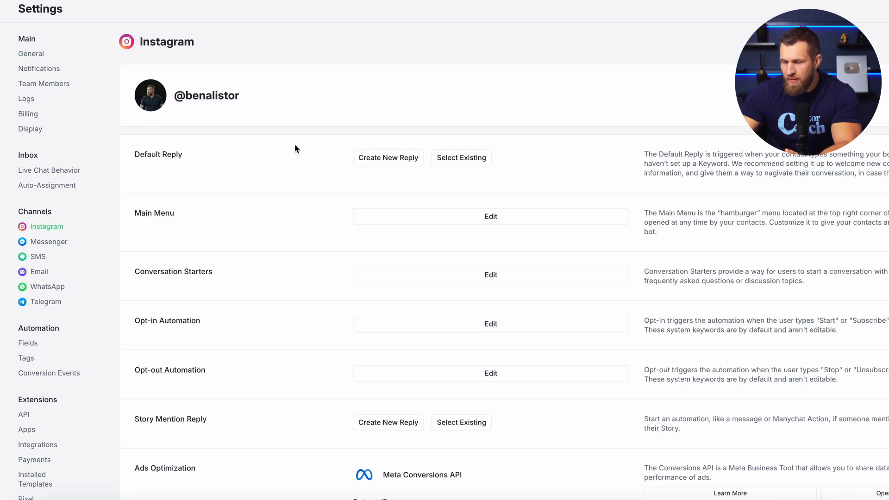
pyautogui.scroll(-1, 292, 208)
pyautogui.scroll(-4, 290, 255)
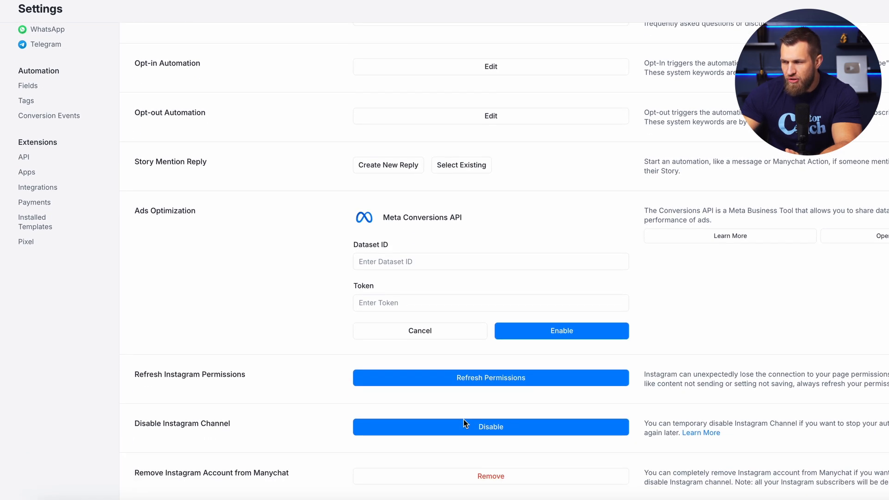
pyautogui.scroll(5, 470, 417)
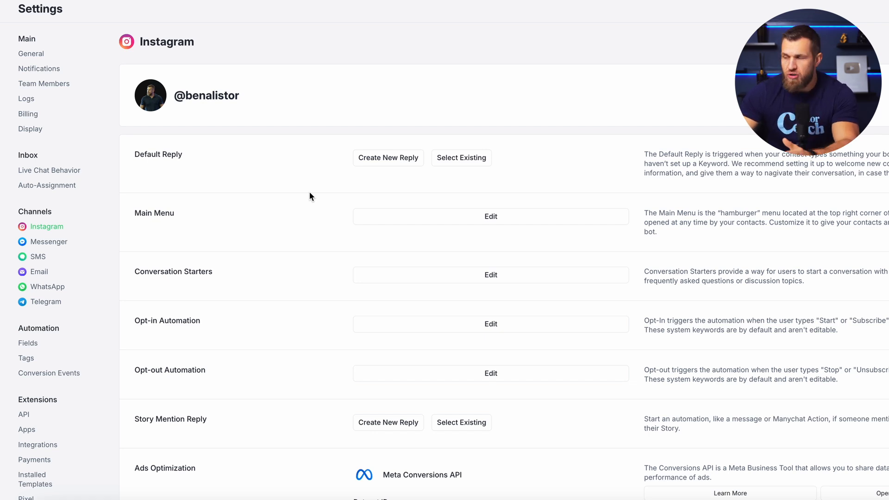
pyautogui.scroll(-2, 296, 225)
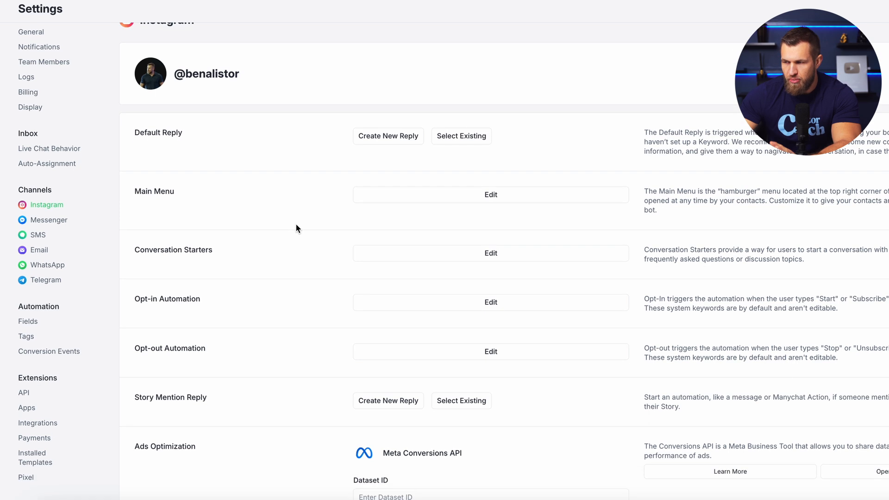
pyautogui.scroll(-1, 296, 227)
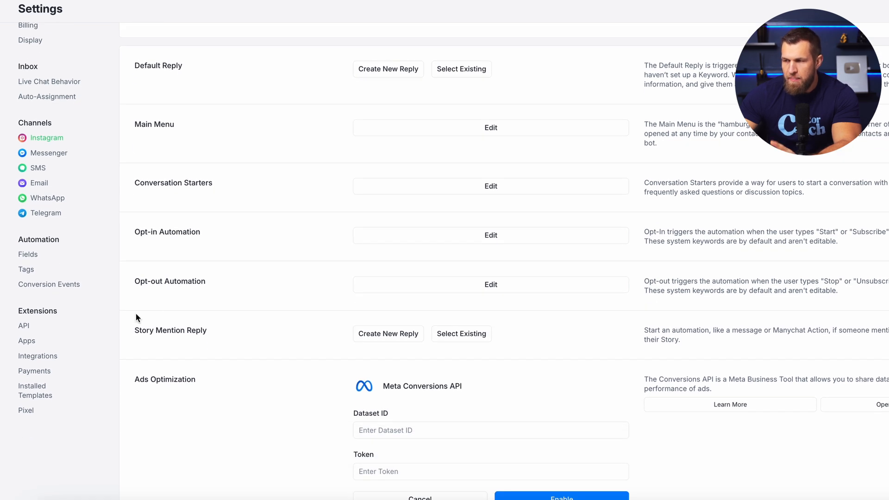
# Step: Examine the available integrations in the account settings, including Google Sheets, ChatGPT, Klaviyo, MailChimp, HubSpot and the ConvertKit connection
pyautogui.click(44, 358)
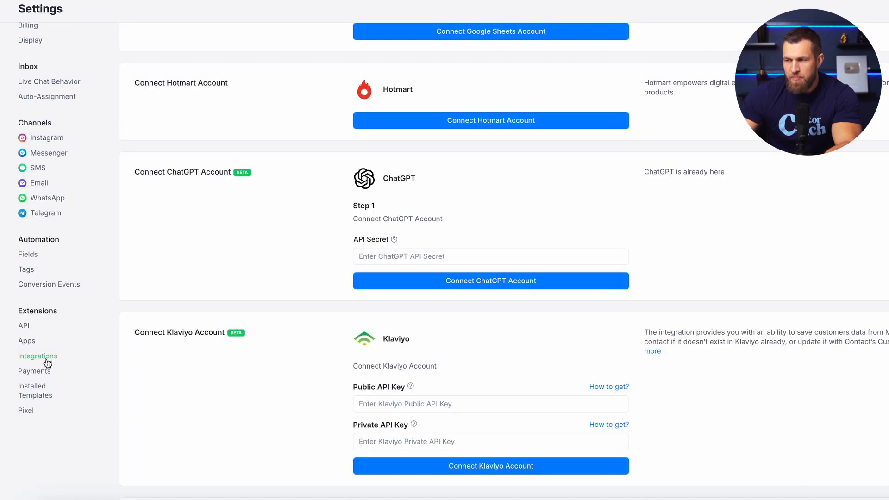
pyautogui.scroll(2, 321, 299)
pyautogui.scroll(-1, 321, 299)
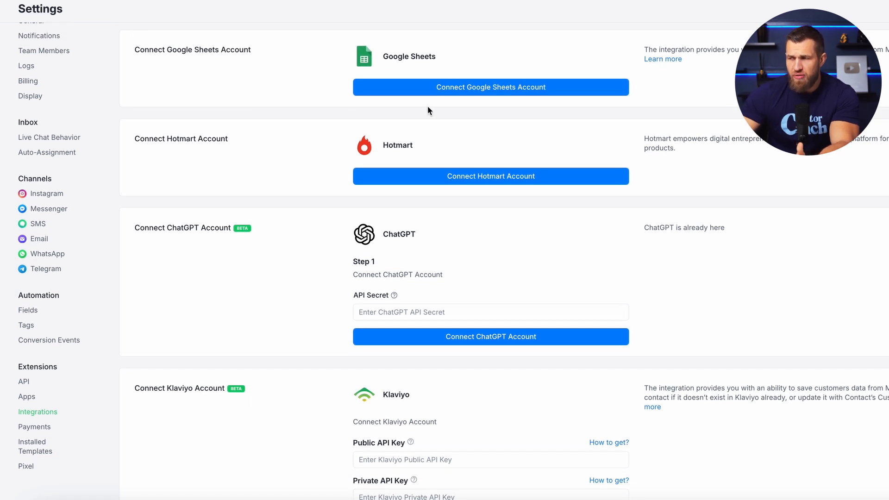
pyautogui.scroll(-5, 442, 301)
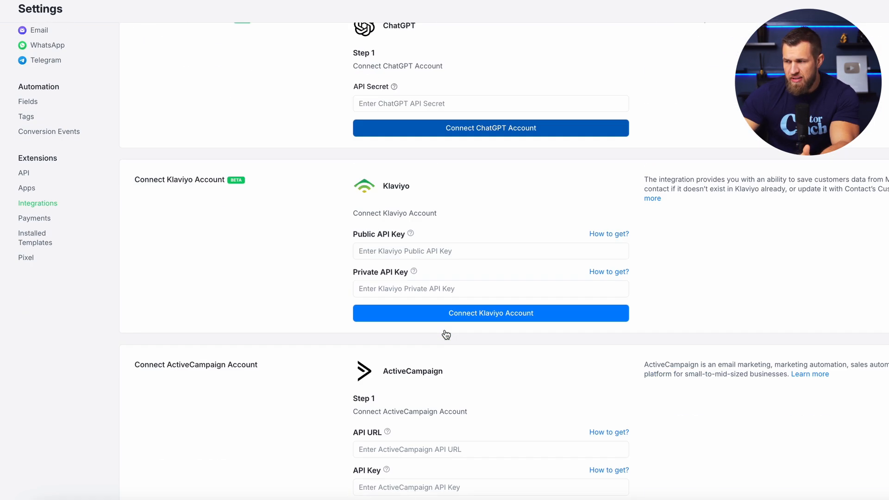
pyautogui.scroll(-3, 452, 230)
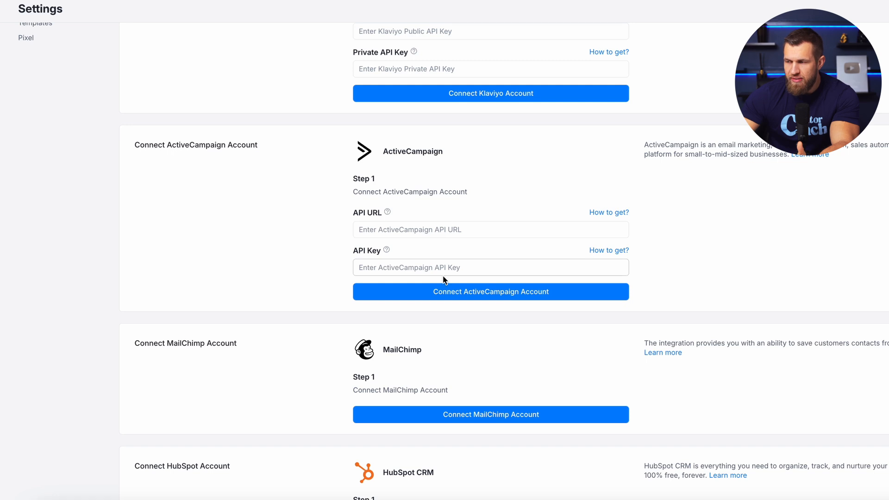
pyautogui.scroll(-3, 428, 213)
pyautogui.scroll(-3, 443, 281)
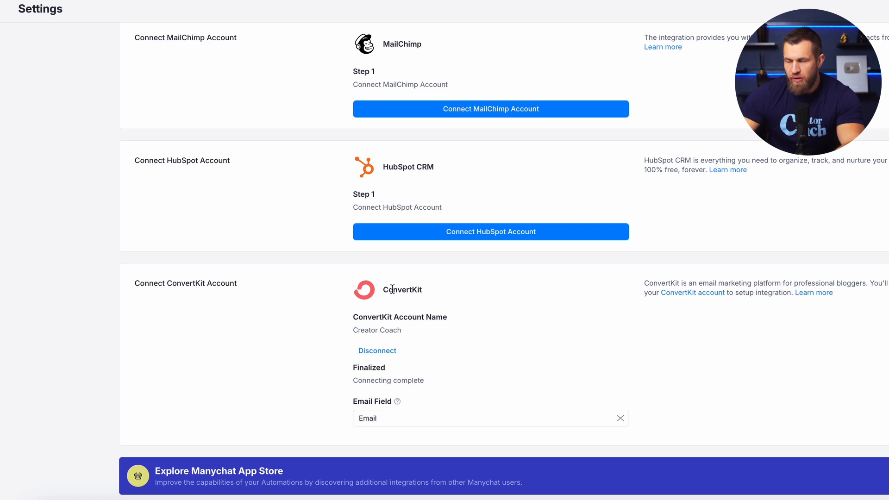
pyautogui.scroll(1, 425, 297)
pyautogui.scroll(-1, 425, 293)
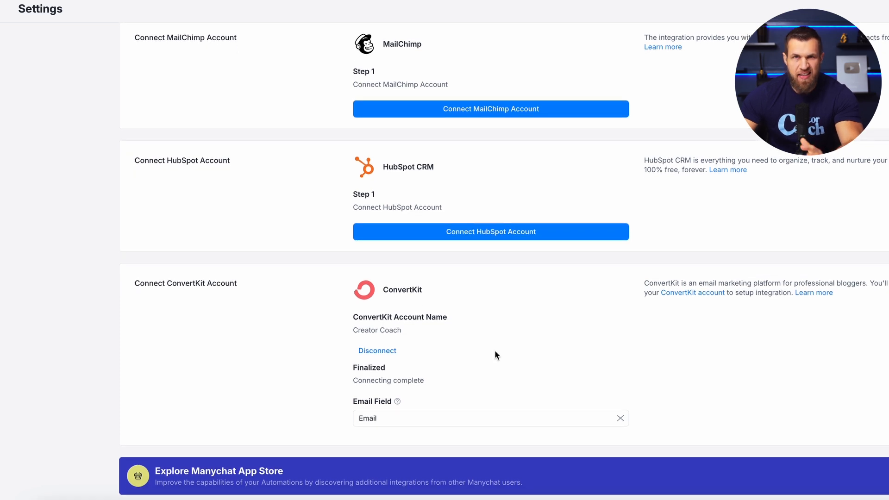
pyautogui.scroll(8, 494, 352)
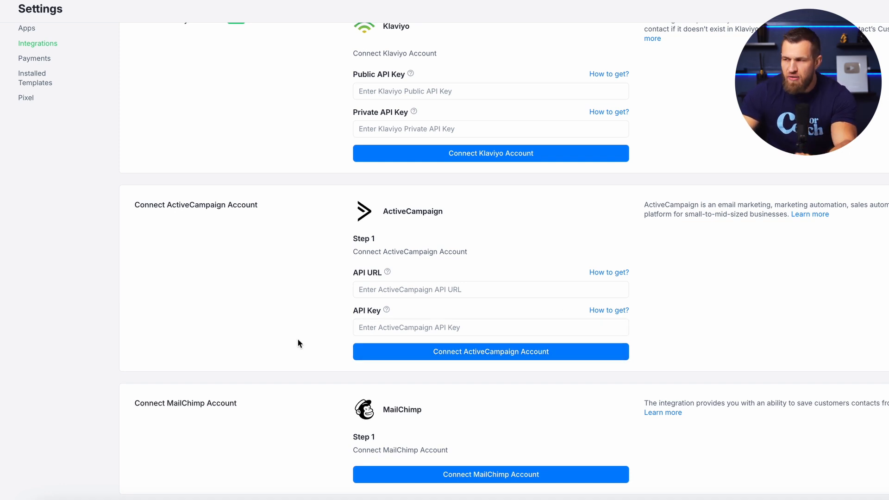
pyautogui.scroll(2, 282, 301)
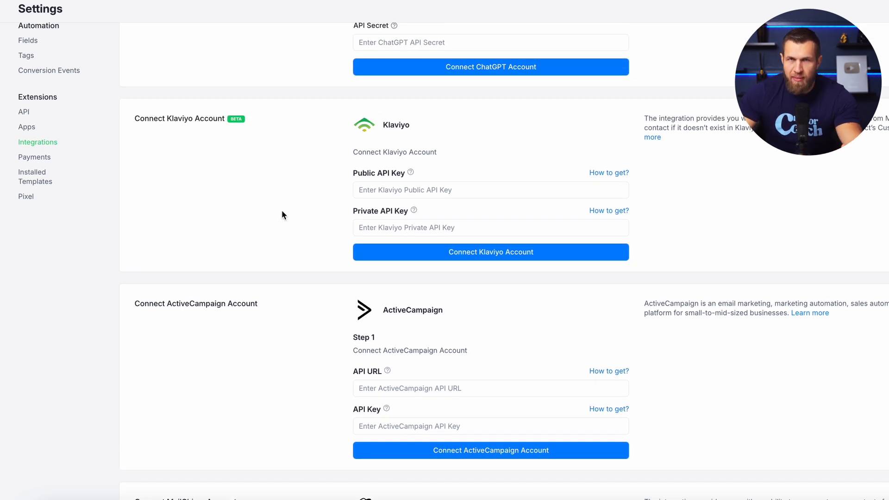
pyautogui.scroll(6, 282, 211)
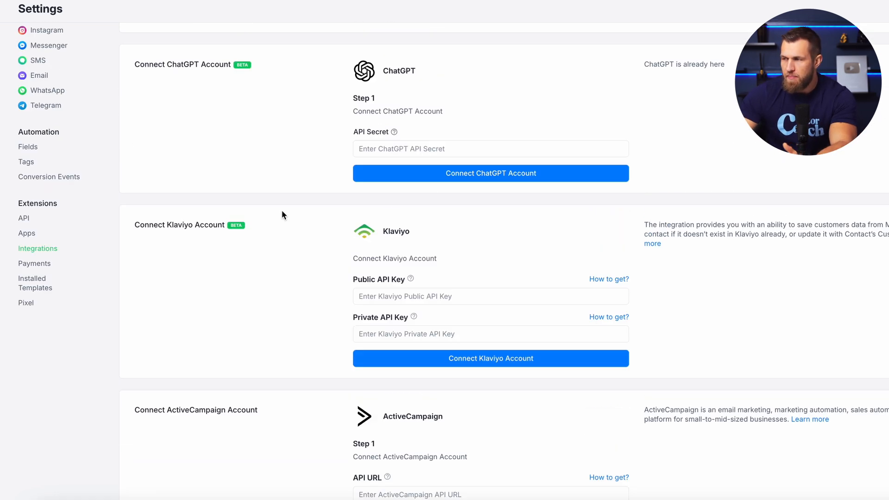
pyautogui.scroll(-1, 307, 249)
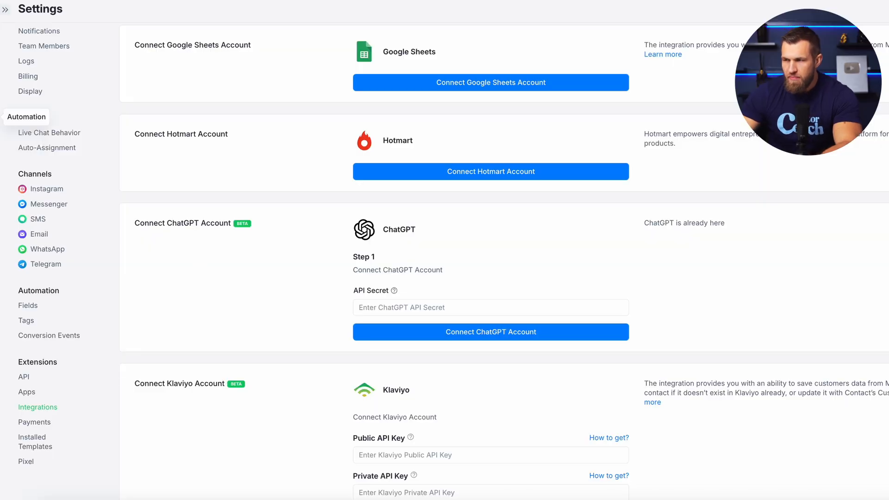
# Step: Create a new automation from scratch instead of using a ready-made template
pyautogui.click(1, 117)
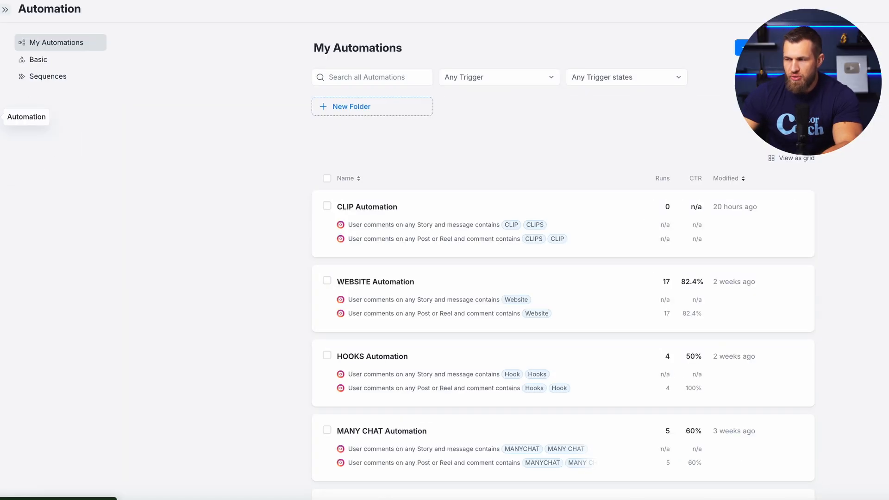
pyautogui.click(740, 47)
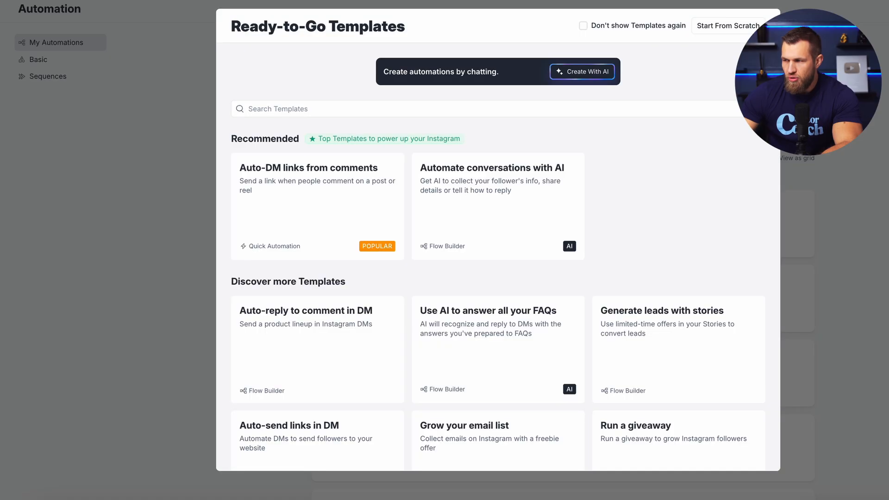
pyautogui.click(718, 26)
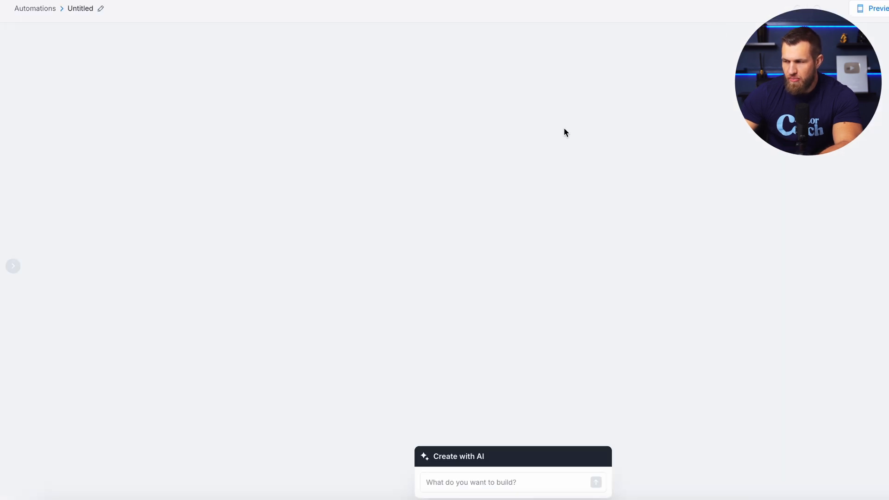
# Step: Add an Instagram trigger for user comments on a post or reel and apply it to all posts or reels
pyautogui.moveTo(520, 224); pyautogui.dragTo(309, 186)
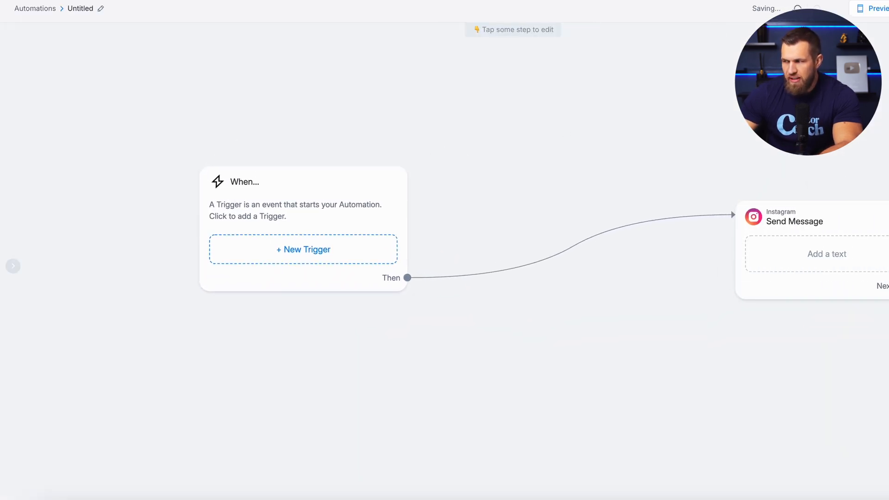
pyautogui.click(412, 243)
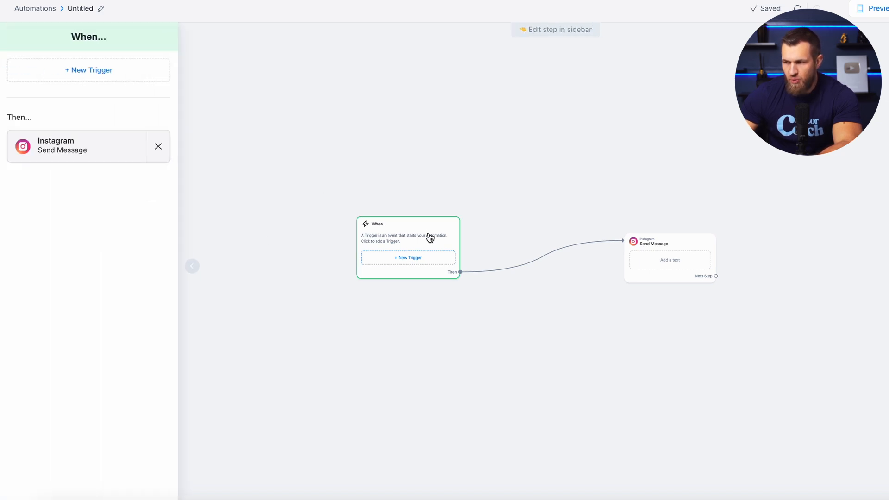
pyautogui.click(91, 73)
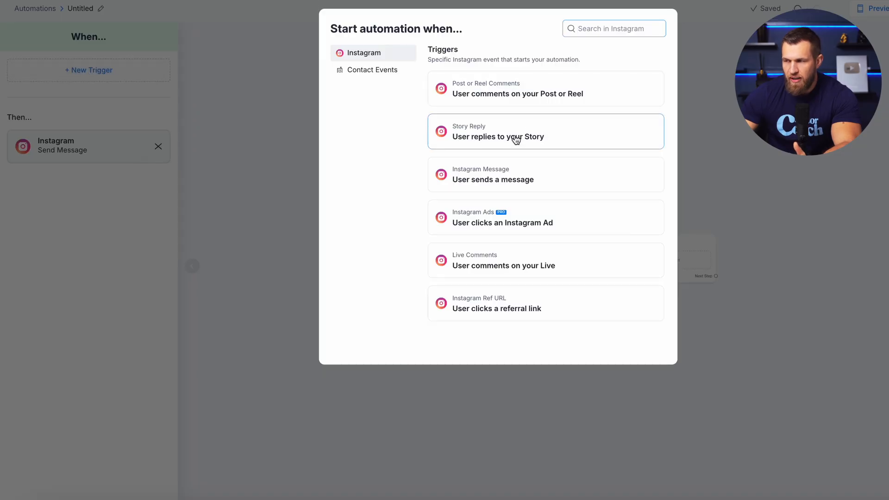
pyautogui.click(502, 96)
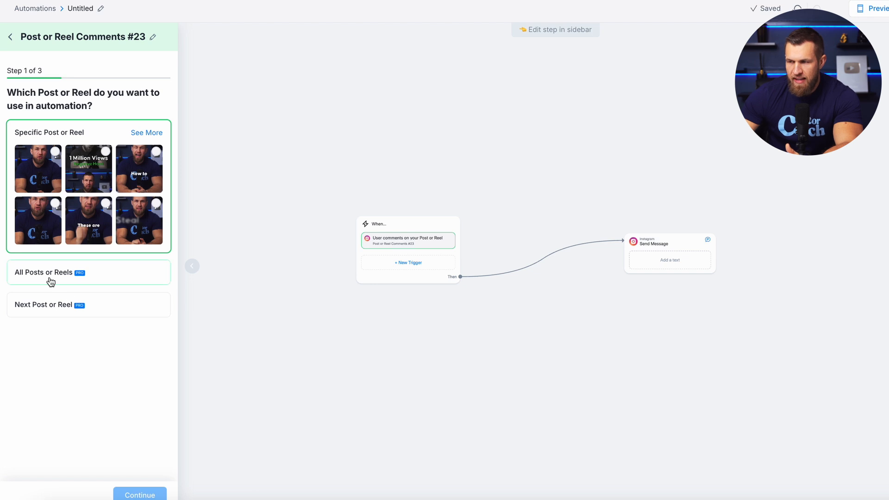
pyautogui.click(55, 277)
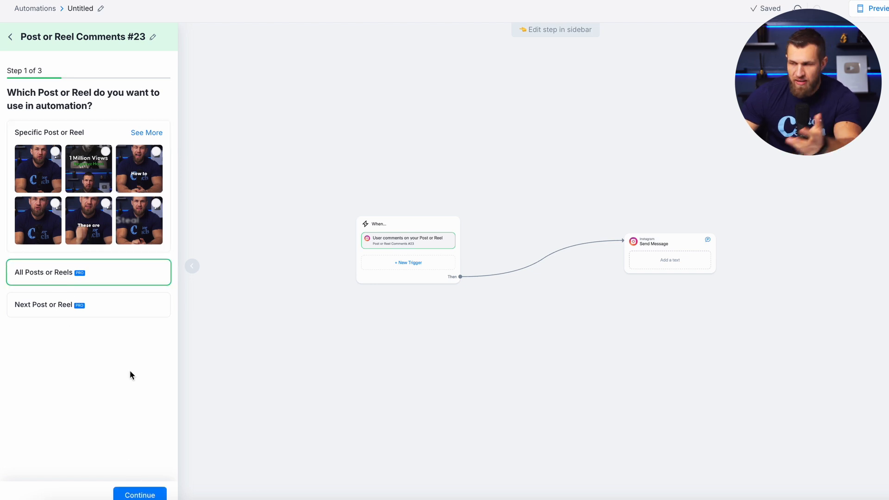
pyautogui.click(142, 495)
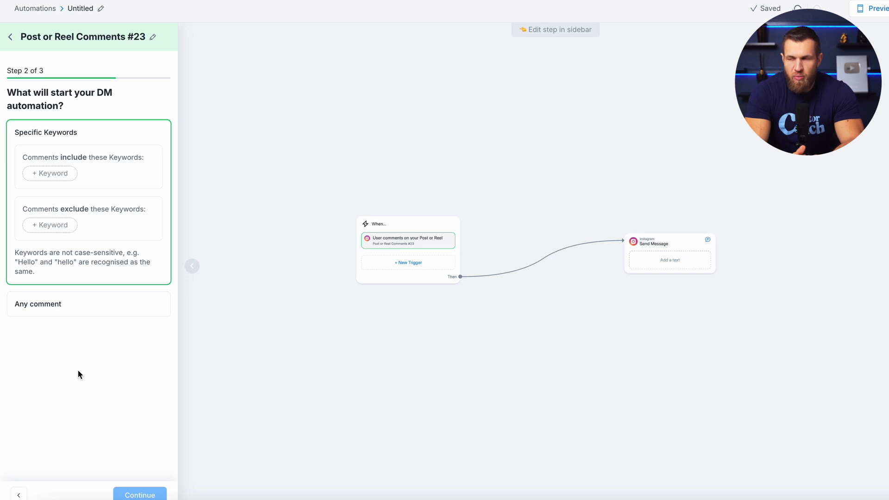
# Step: Set the trigger to fire on comments that include the keywords Money, MOneys, Mone or Moeneyz, and continue to the public reply setup
pyautogui.click(63, 176)
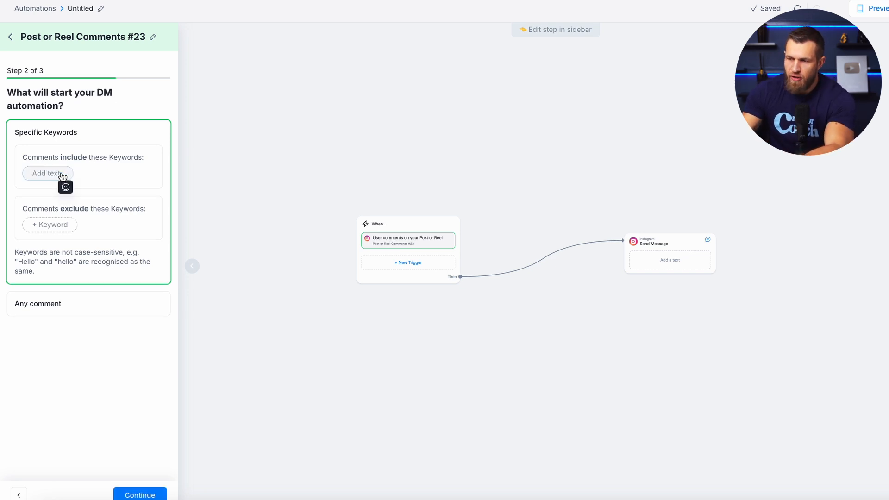
pyautogui.write('Money')
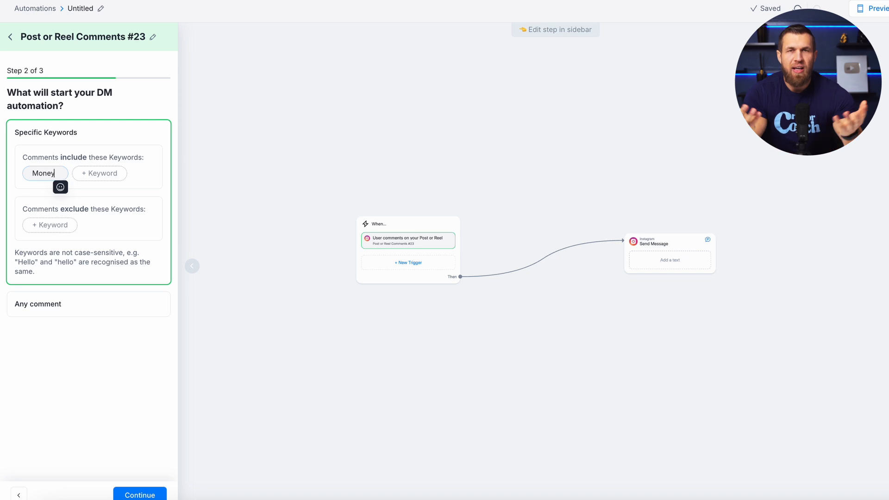
pyautogui.click(91, 179)
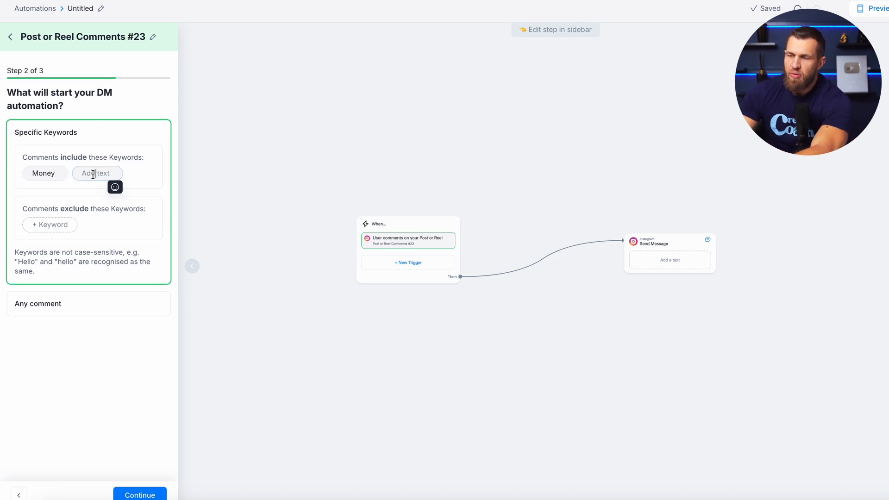
pyautogui.write('MOneys')
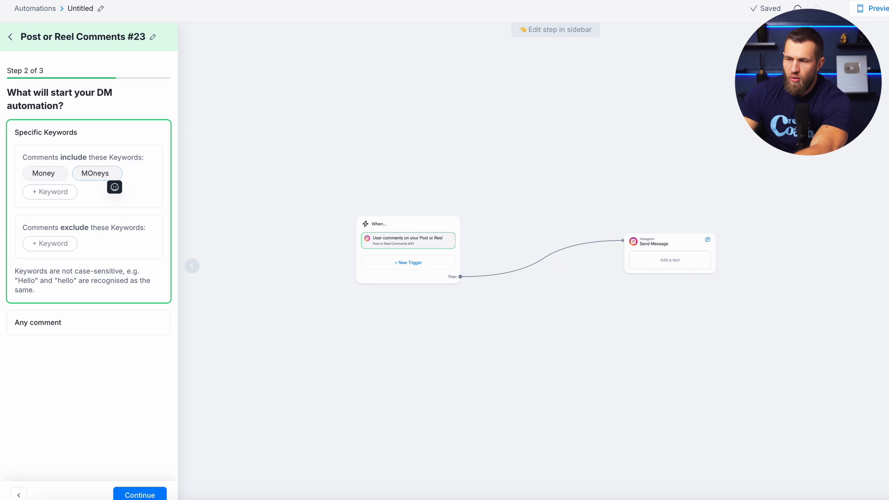
pyautogui.click(49, 191)
pyautogui.write('Mone')
pyautogui.click(88, 196)
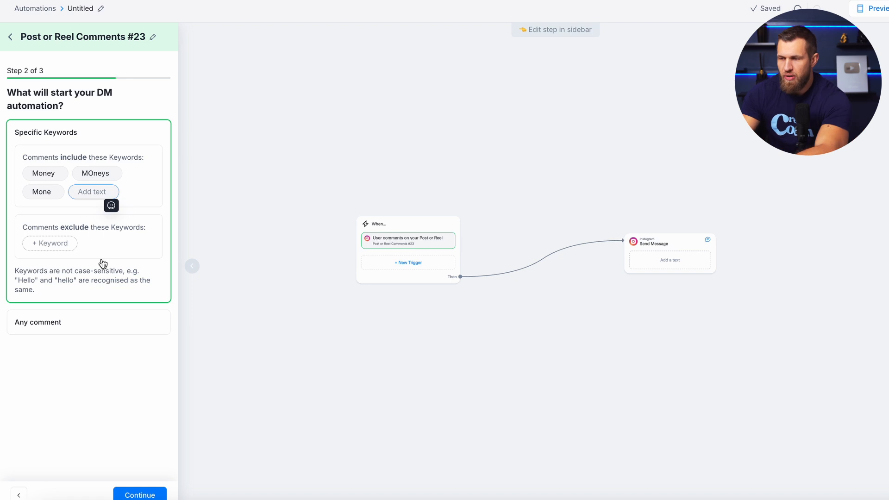
pyautogui.write('Moer')
pyautogui.press('BackSpace')
pyautogui.write('neyz')
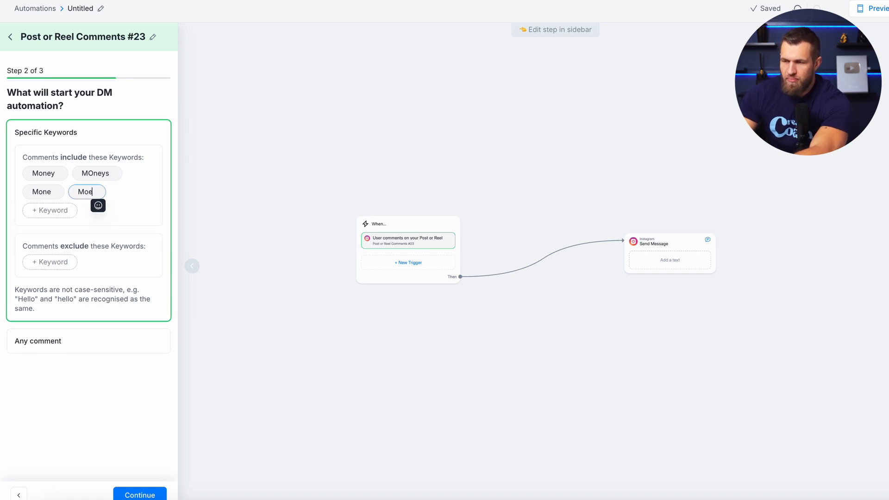
pyautogui.click(110, 394)
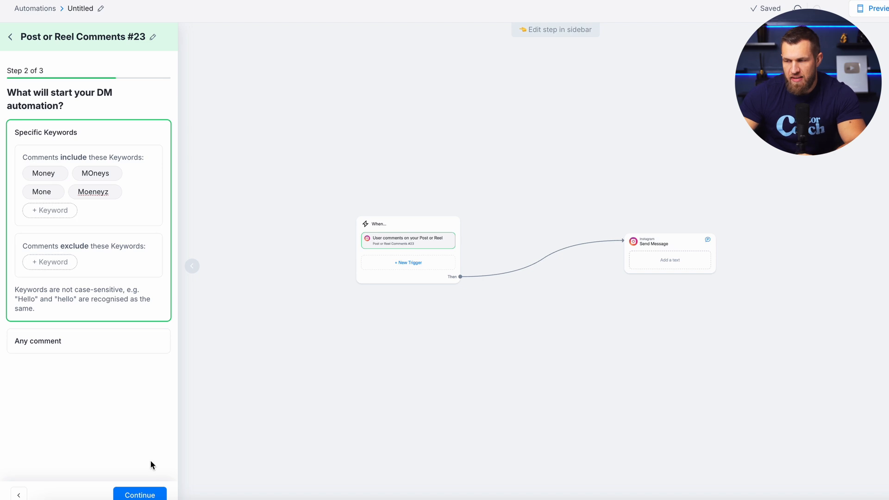
pyautogui.click(140, 495)
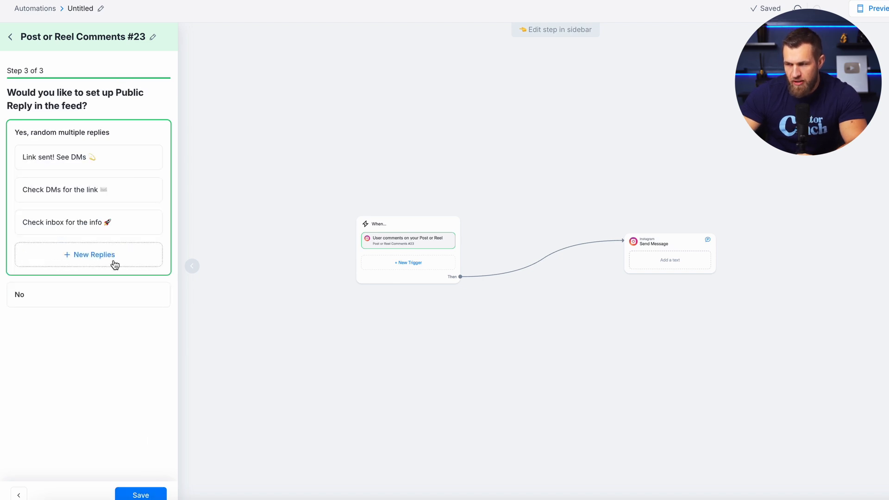
# Step: Add four more suggested replies to the random public replies, ending with "Info sent! Look in your DMs"
pyautogui.click(88, 262)
pyautogui.click(88, 287)
pyautogui.click(88, 324)
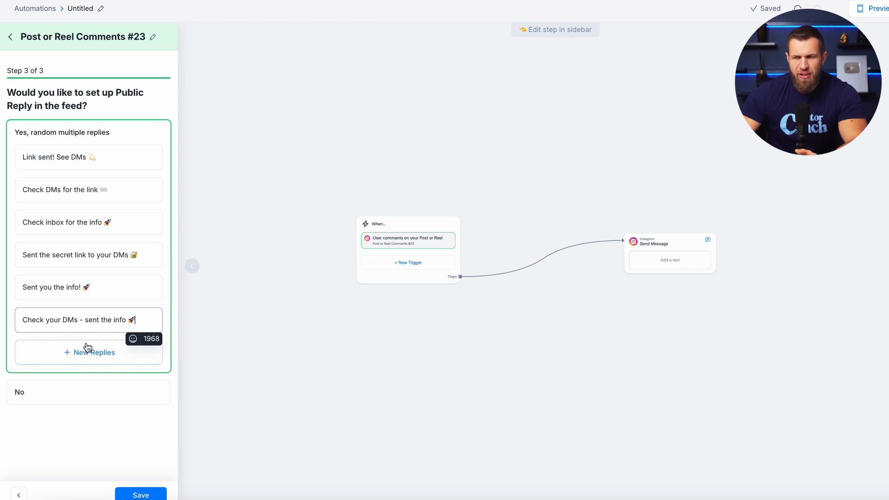
pyautogui.click(87, 349)
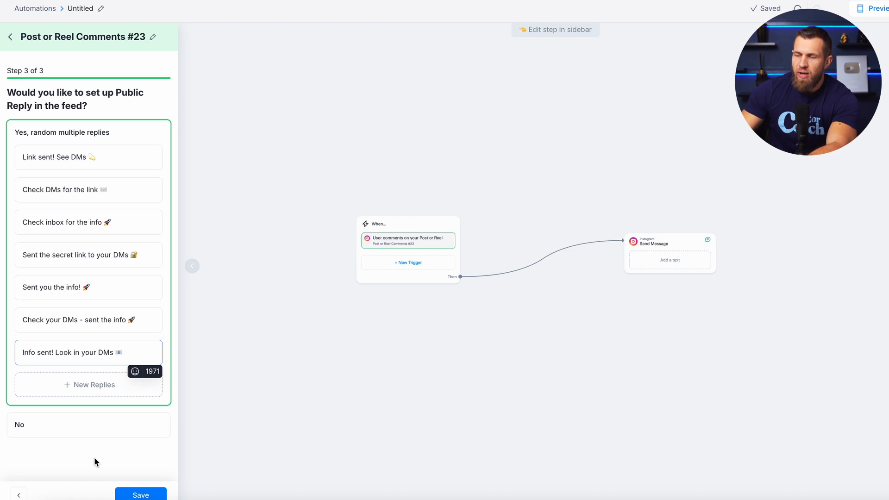
# Step: Replace the first public reply with "Just slid into your DMs, did you notice?"
pyautogui.tripleClick(101, 158)
pyautogui.press('BackSpace')
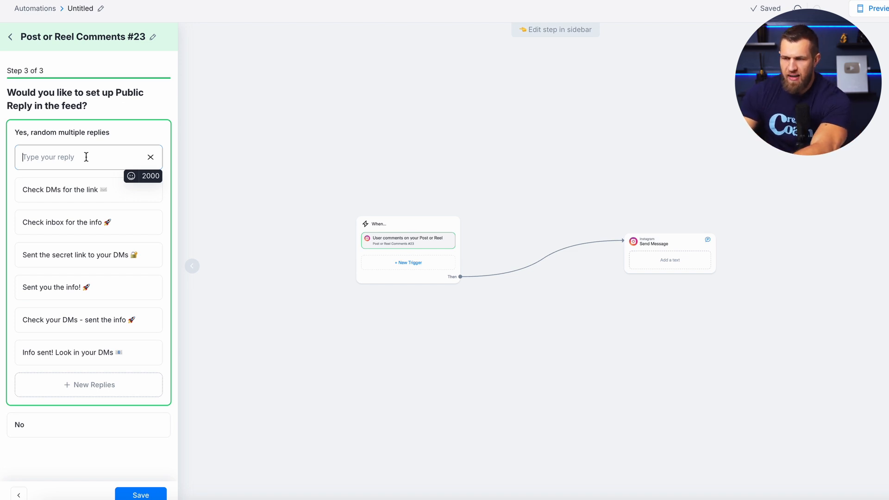
pyautogui.write('Just sl')
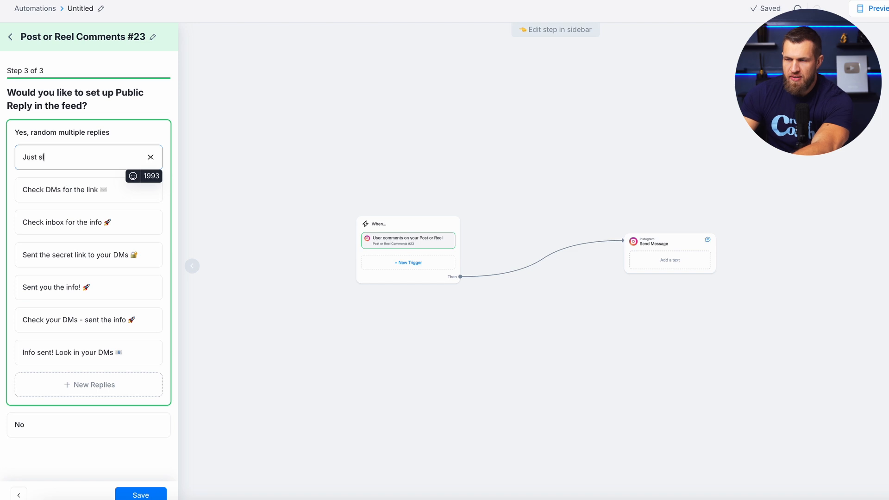
pyautogui.write('id into your DM')
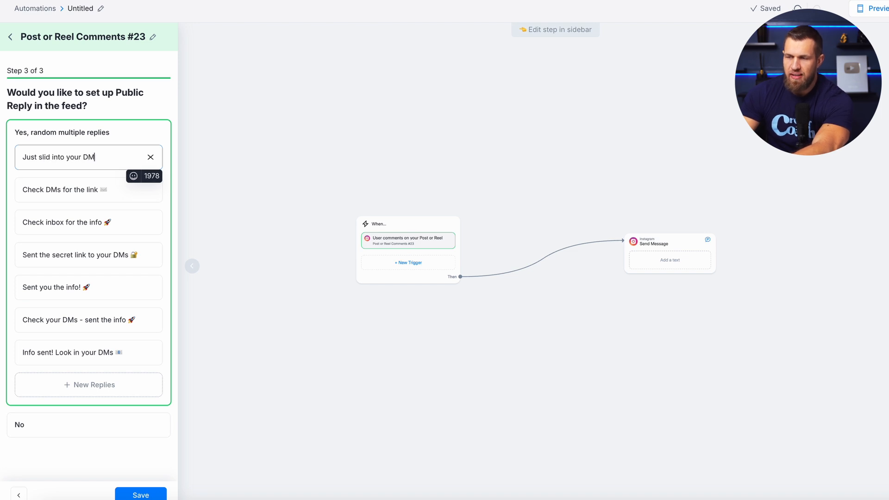
pyautogui.write('s, did')
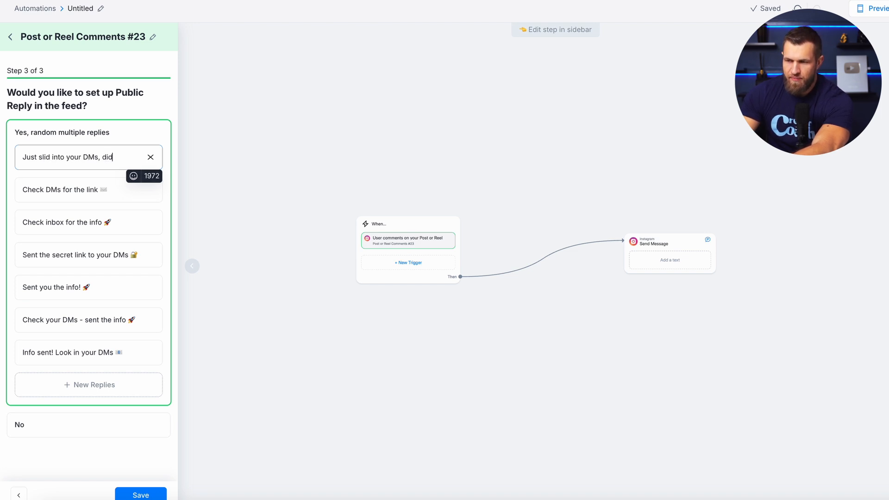
pyautogui.write(' you notice?')
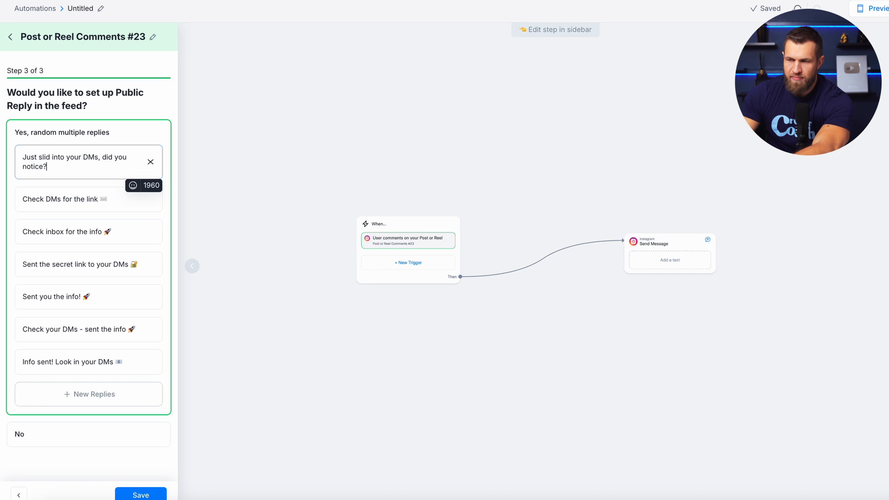
# Step: Replace the "Check DMs for the link" public reply with "Did you get the link? What do you think?"
pyautogui.tripleClick(81, 202)
pyautogui.write('Did ')
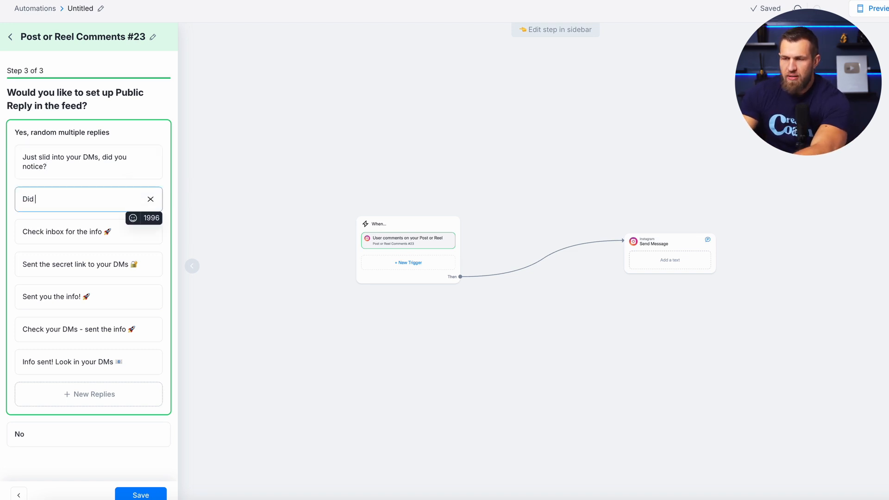
pyautogui.write('you get the link')
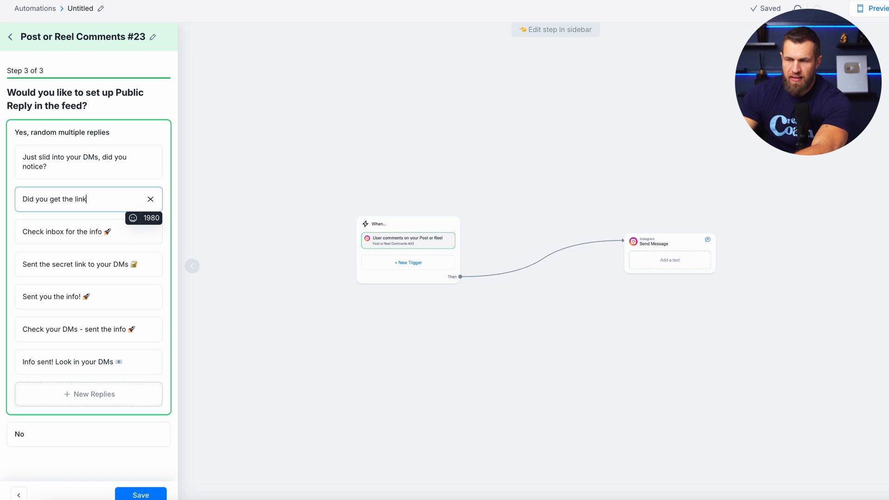
pyautogui.write('? What do you think?')
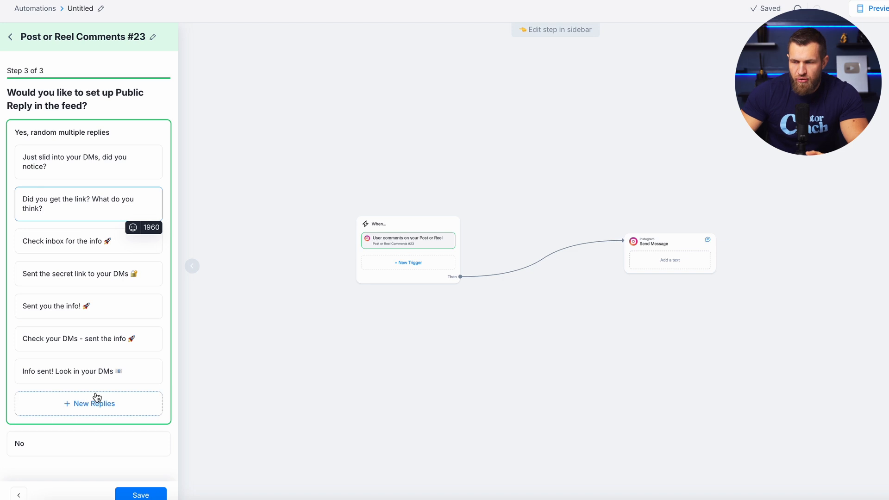
# Step: Save the comment trigger and open the connected Send Message step for editing
pyautogui.click(138, 495)
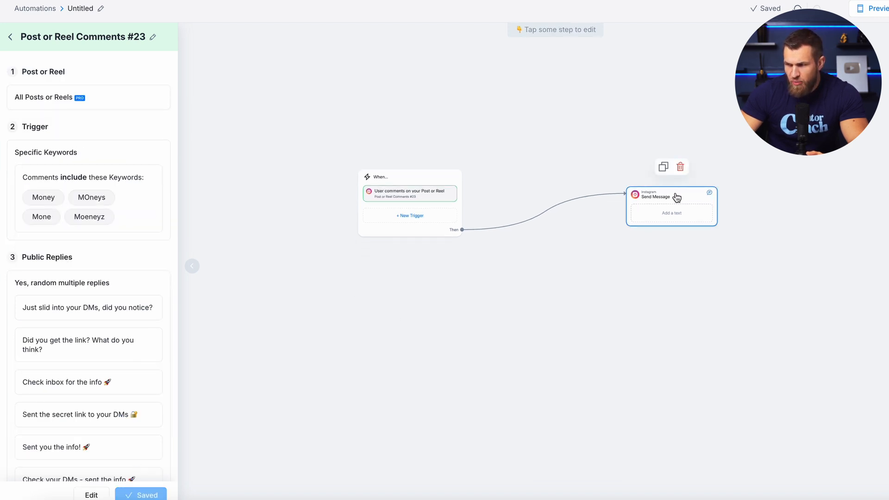
pyautogui.click(677, 195)
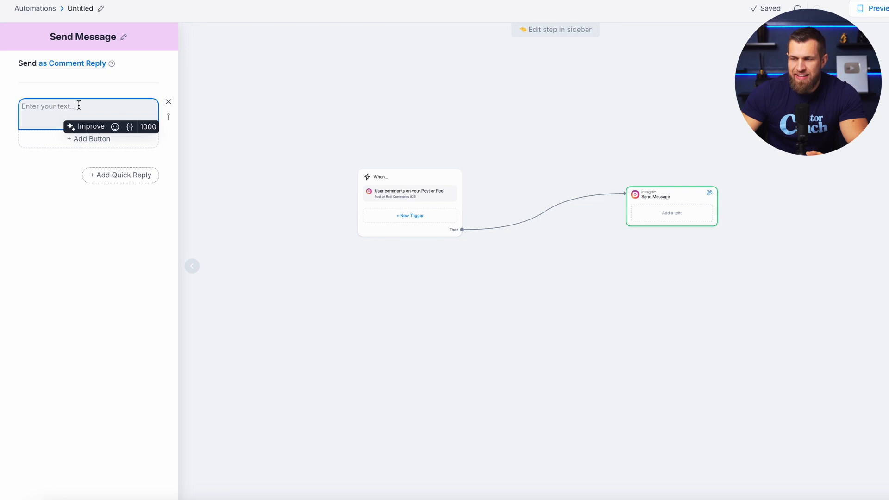
pyautogui.moveTo(681, 231)
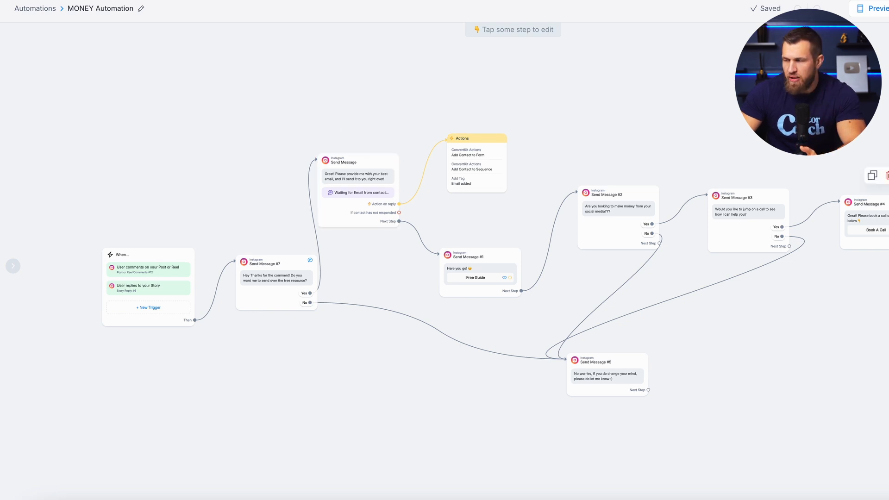
# Step: Review the post or reel comment trigger of the MONEY Automation through to its random public replies
pyautogui.click(887, 231)
pyautogui.hscroll(-12, 637, 302)
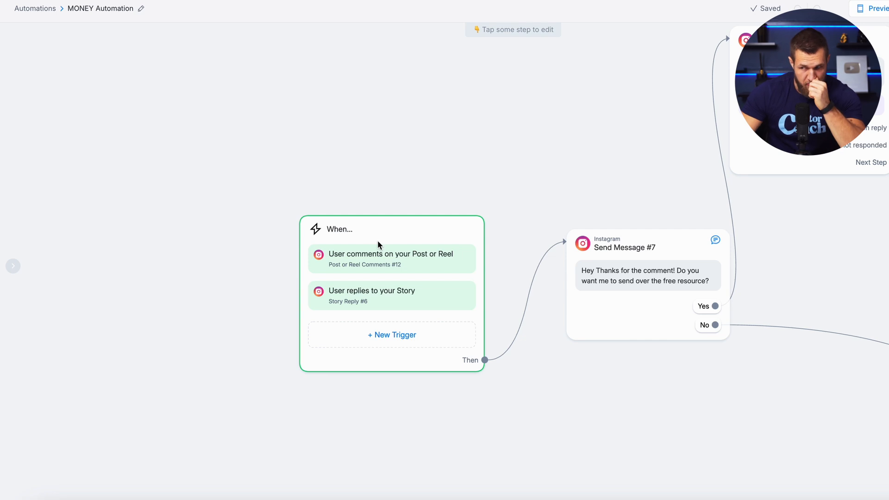
pyautogui.click(394, 268)
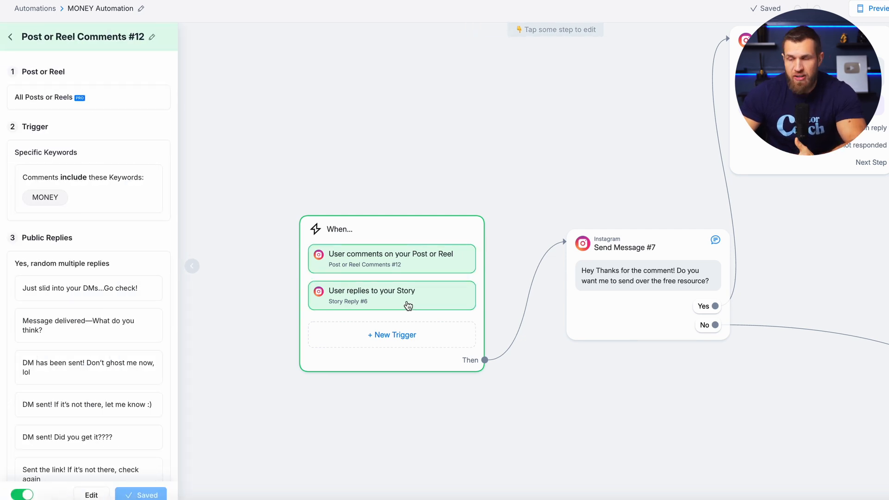
pyautogui.click(93, 494)
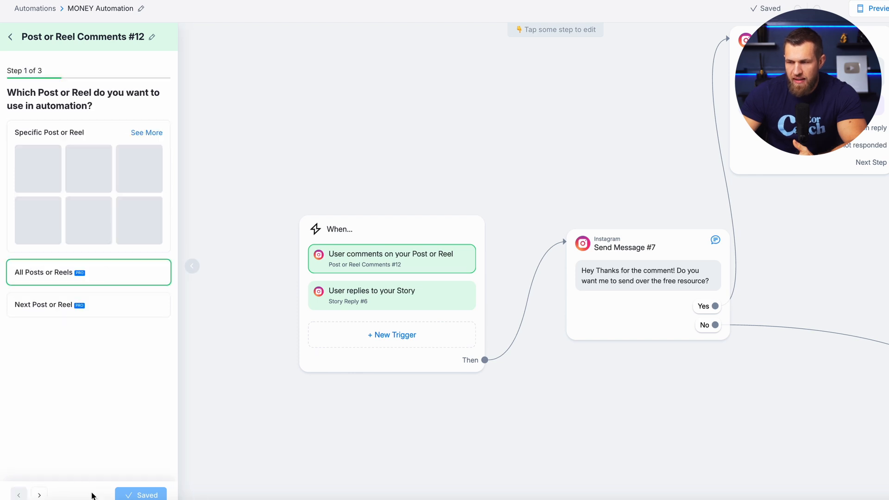
pyautogui.click(38, 496)
pyautogui.click(40, 494)
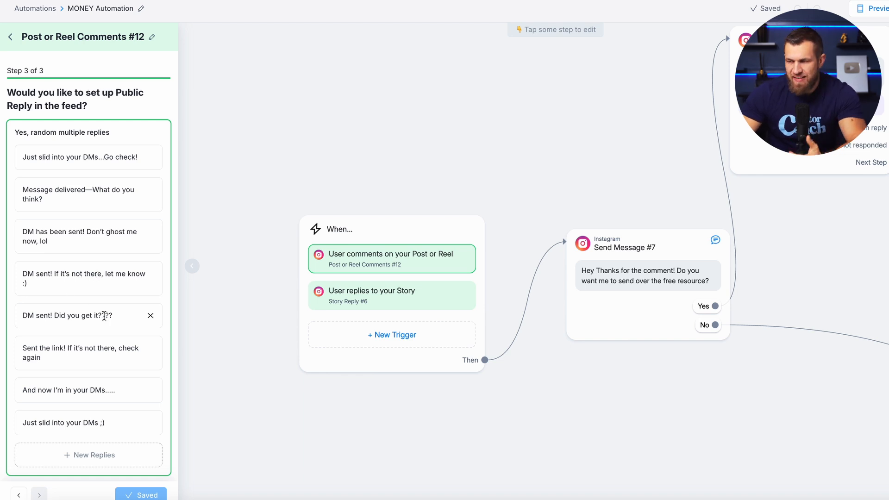
# Step: Examine the text of Send Message #7, its Yes and No quick replies, and the message the No branch leads to
pyautogui.click(648, 253)
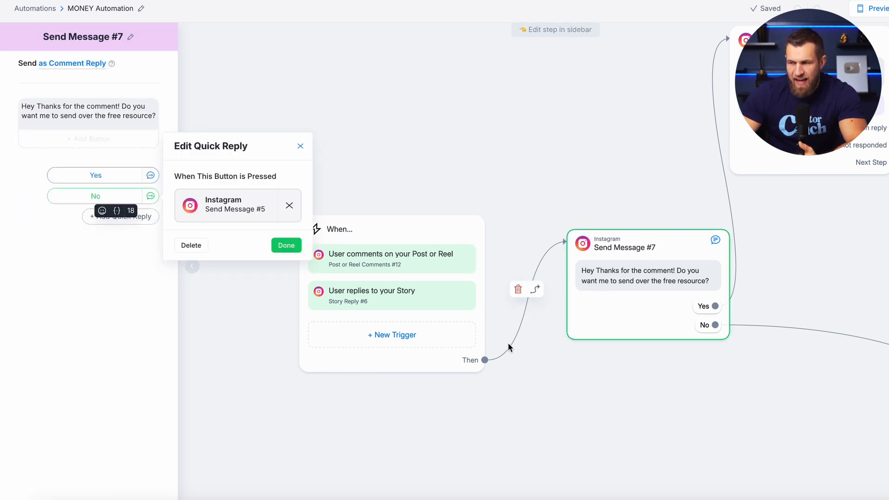
pyautogui.click(81, 111)
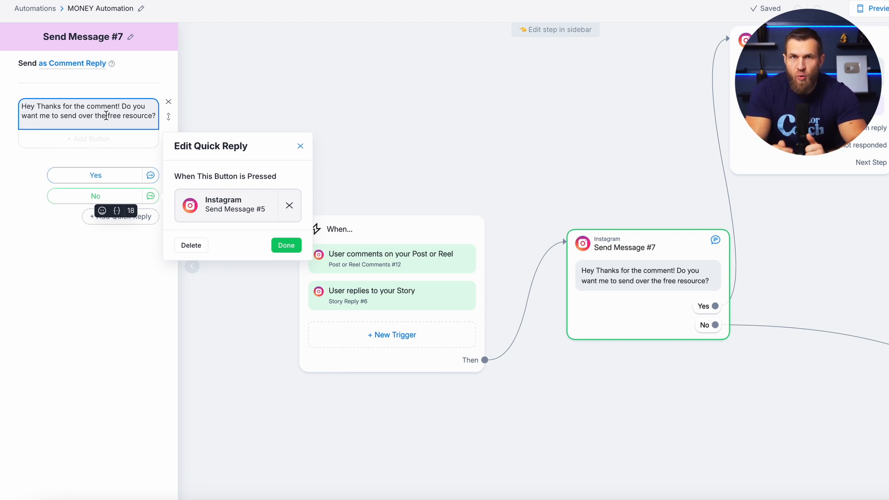
pyautogui.moveTo(829, 370); pyautogui.dragTo(419, 216)
pyautogui.moveTo(754, 306); pyautogui.dragTo(686, 301)
pyautogui.click(721, 320)
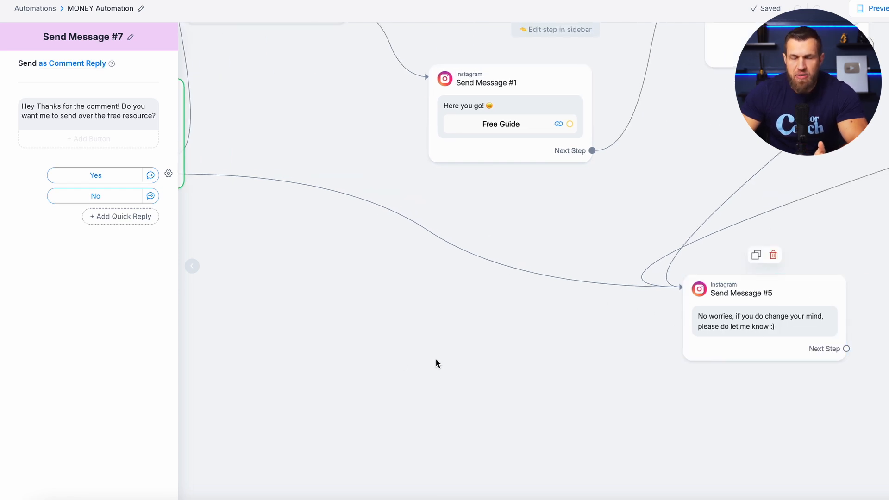
pyautogui.moveTo(401, 361); pyautogui.dragTo(800, 398)
pyautogui.moveTo(692, 339); pyautogui.dragTo(708, 356)
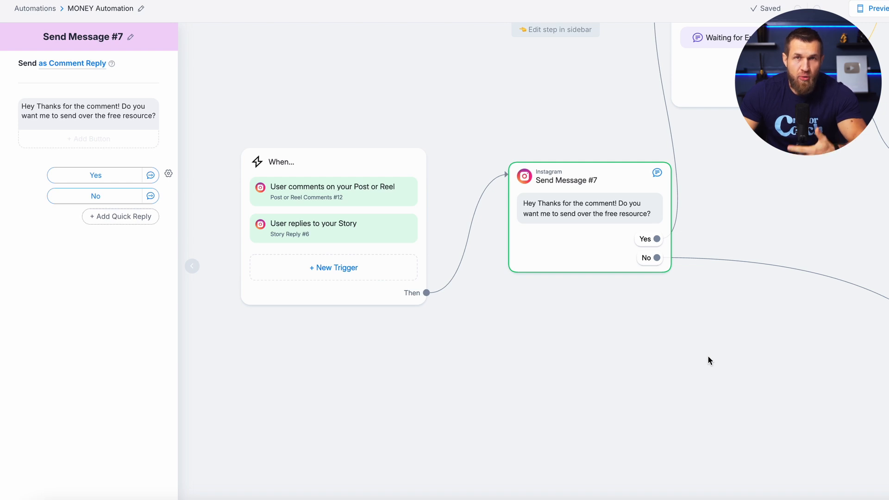
pyautogui.moveTo(742, 336); pyautogui.dragTo(695, 378)
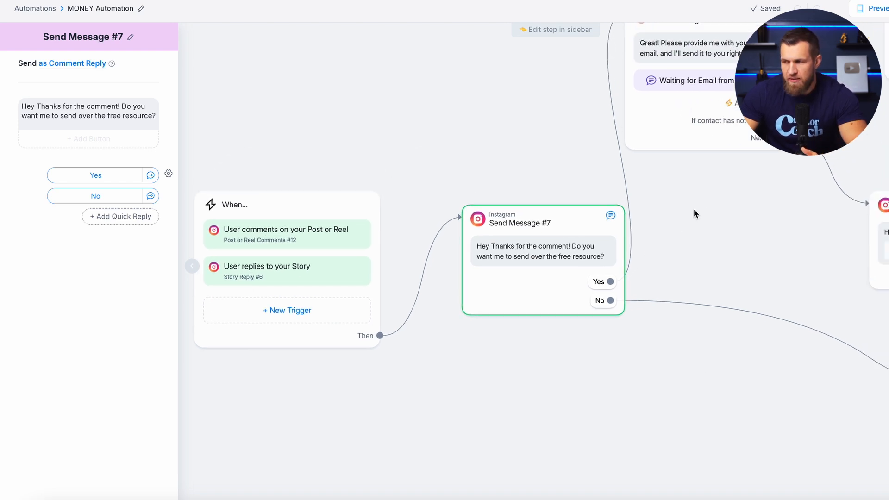
# Step: Open the message on the Yes branch and examine how it asks for the contact's email
pyautogui.moveTo(693, 214); pyautogui.dragTo(647, 381)
pyautogui.click(667, 183)
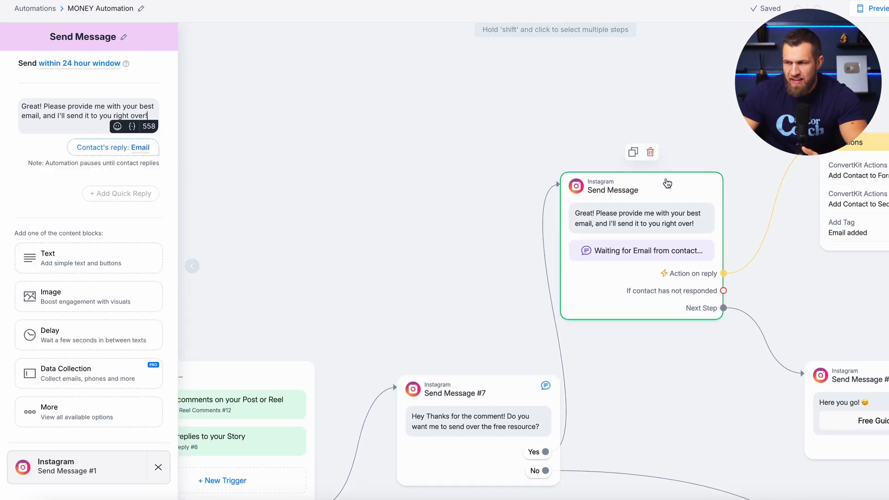
pyautogui.click(79, 111)
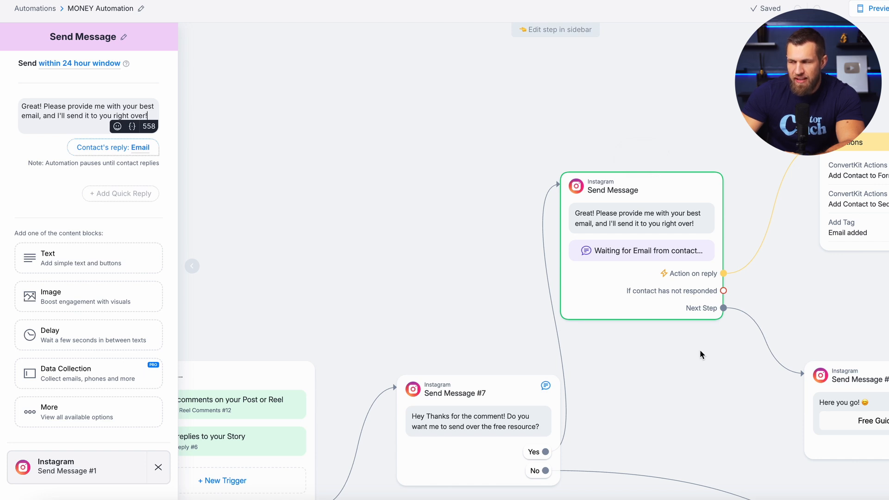
# Step: Check the website link behind the Free Guide button in Send Message #1, leaving its settings as they are
pyautogui.scroll(-3, 700, 354)
pyautogui.hscroll(3, 700, 354)
pyautogui.click(800, 321)
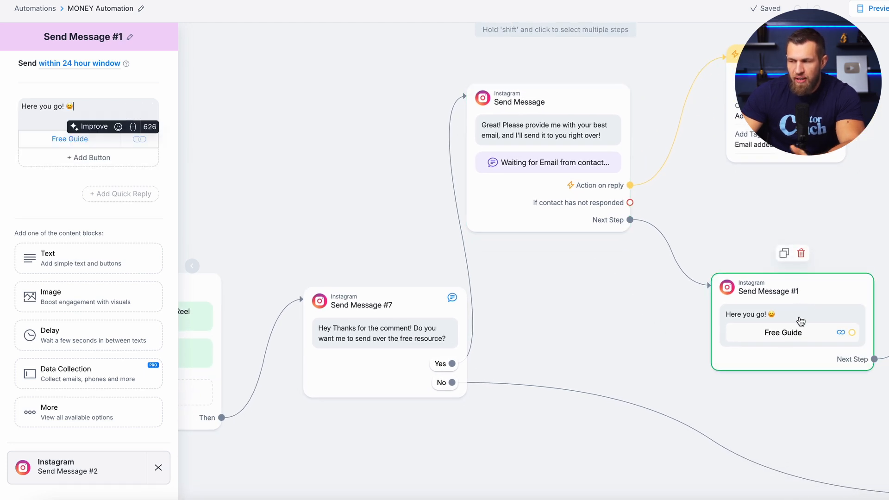
pyautogui.click(789, 336)
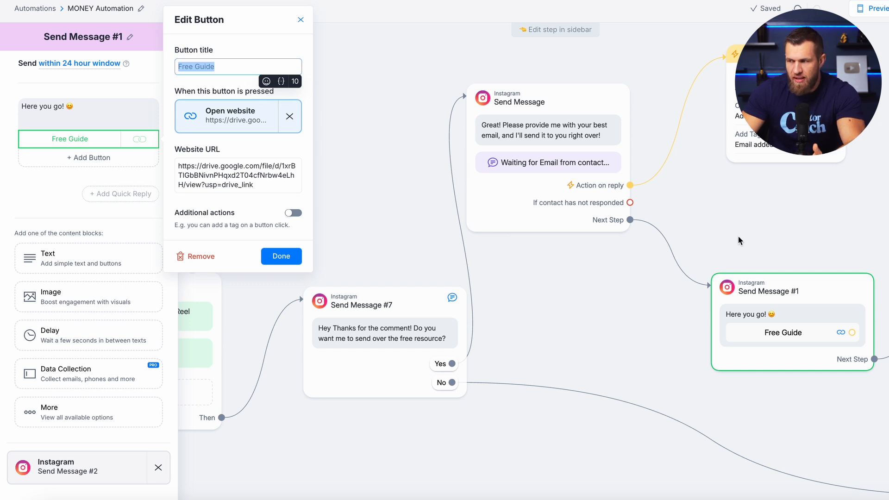
pyautogui.click(704, 324)
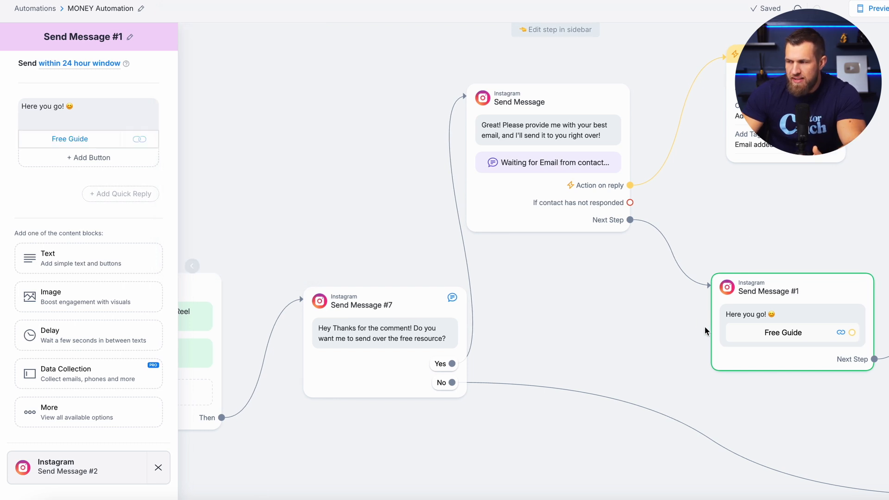
# Step: Trace the flow from Send Message #1 through the Yes and No branches of messages #2 and #3 to message #4
pyautogui.hscroll(4, 614, 262)
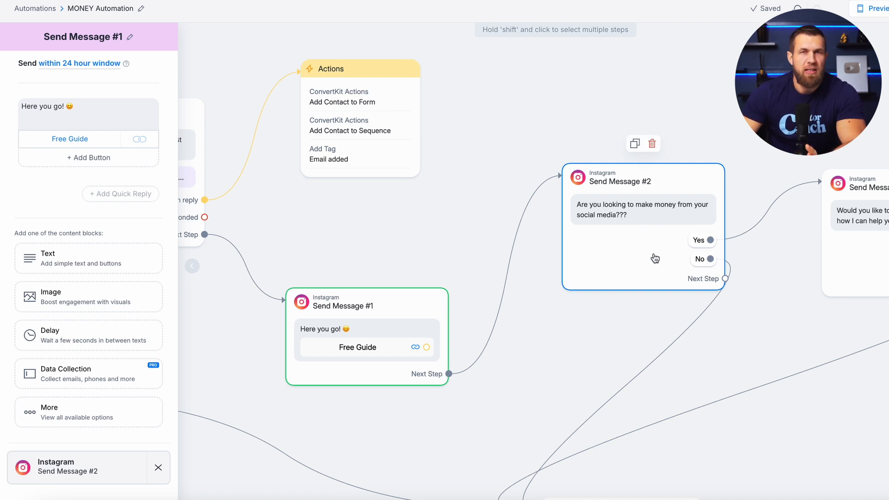
pyautogui.scroll(-3, 647, 324)
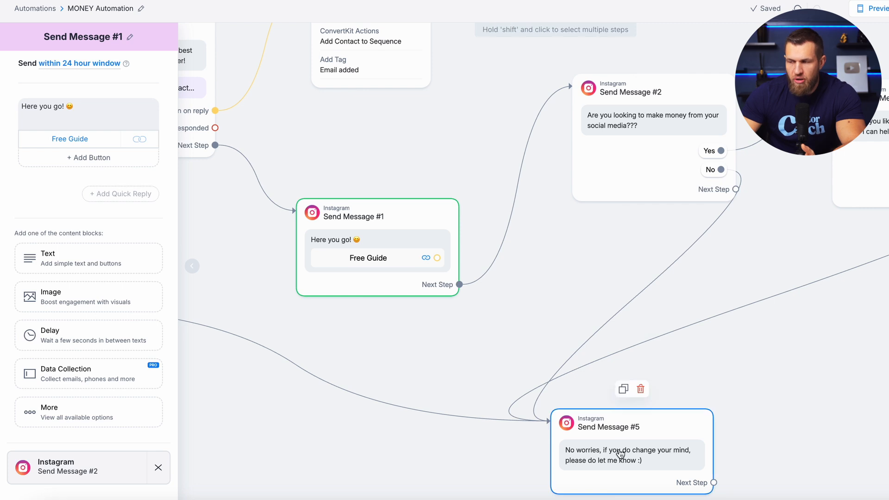
pyautogui.scroll(2, 699, 289)
pyautogui.scroll(-3, 602, 276)
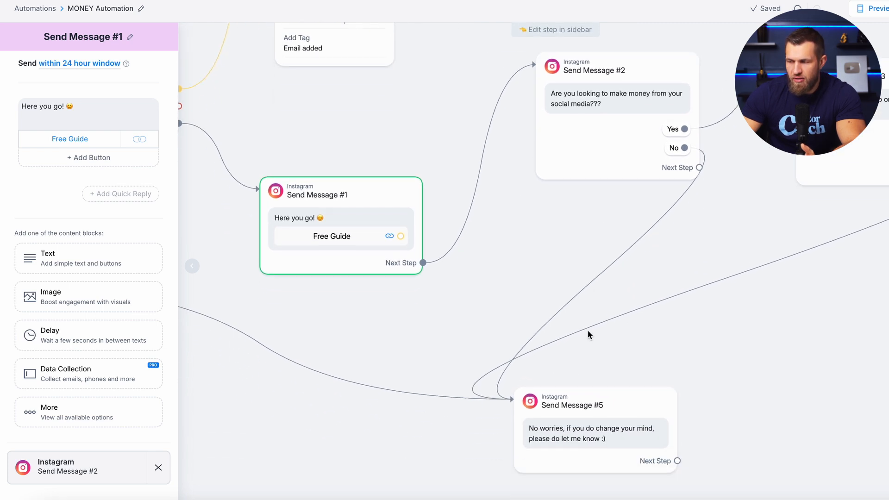
pyautogui.scroll(2, 635, 329)
pyautogui.hscroll(4, 638, 240)
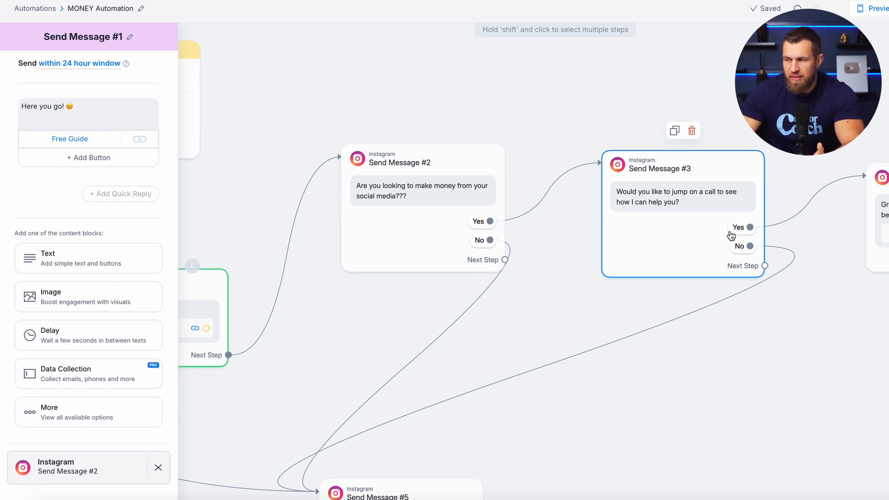
pyautogui.hscroll(1, 723, 237)
pyautogui.hscroll(10, 722, 235)
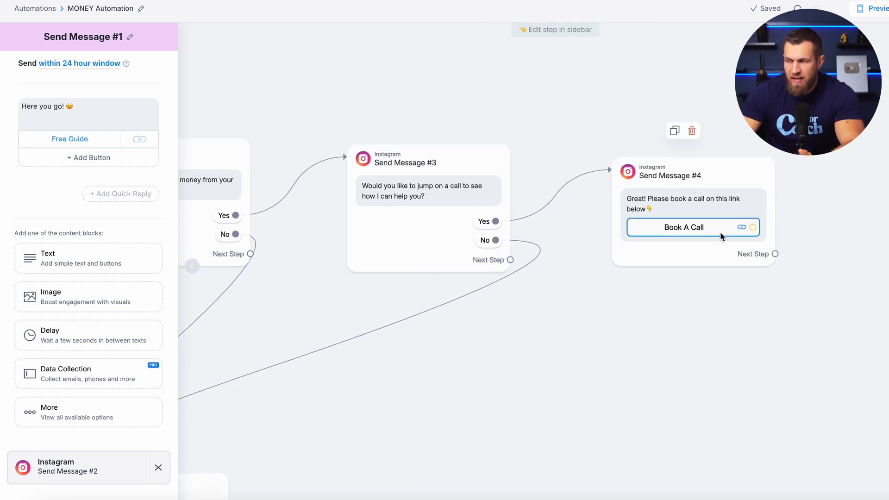
# Step: Check the website link behind the Book A Call button in Send Message #4, leaving its settings as they are
pyautogui.click(720, 231)
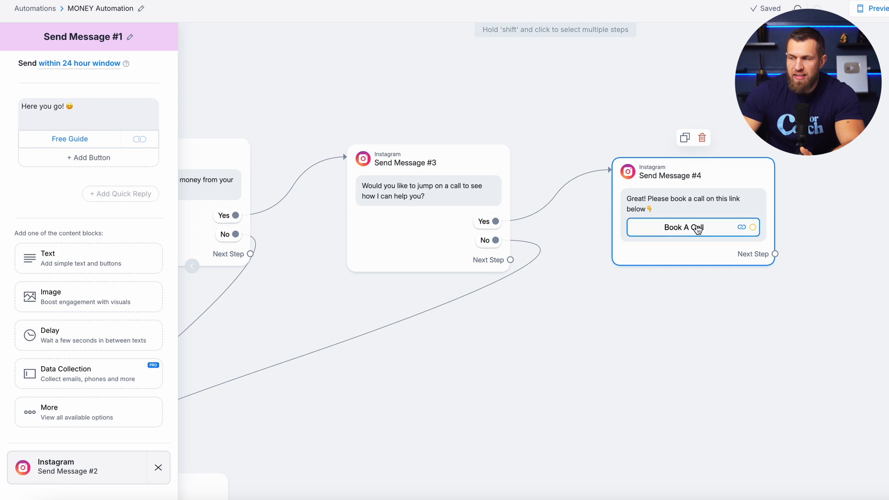
pyautogui.click(693, 248)
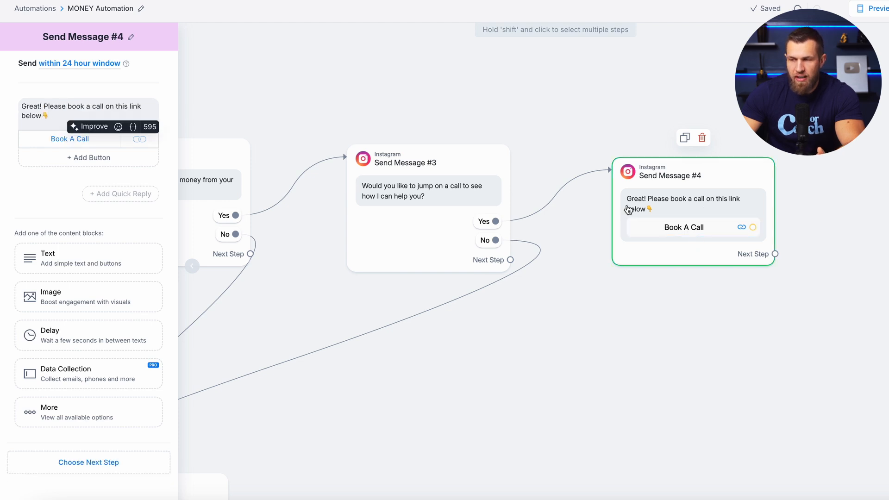
pyautogui.click(665, 228)
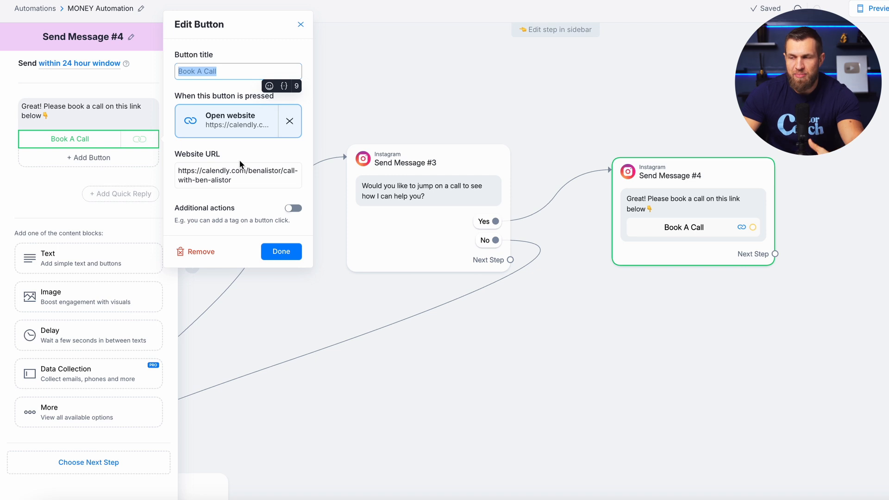
pyautogui.click(593, 412)
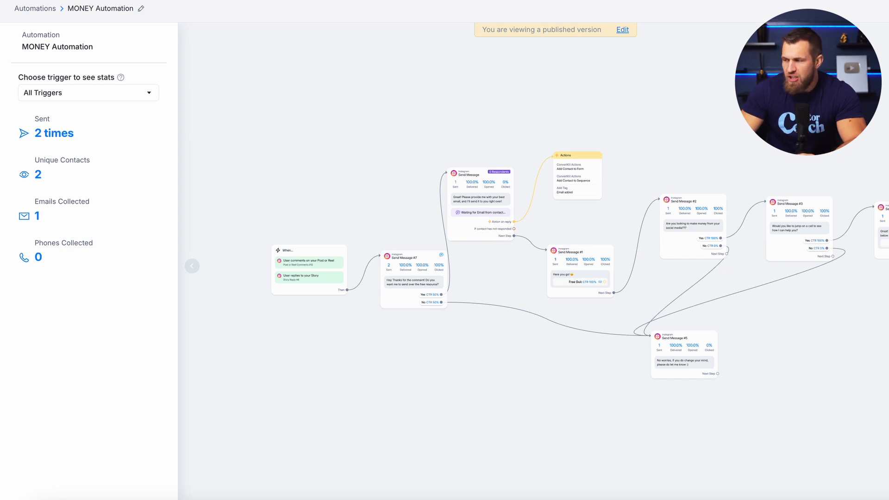
# Step: Open the starting When block of the published flow and examine its post or reel comment and story reply triggers
pyautogui.scroll(5, 514, 269)
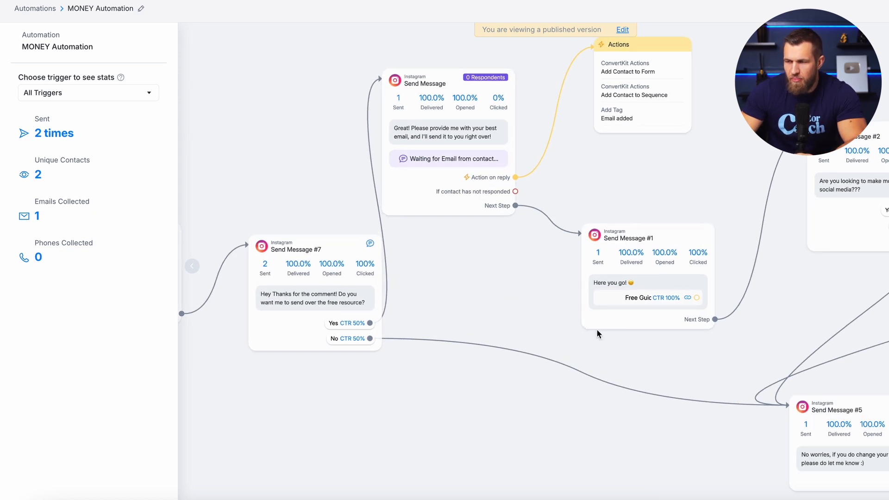
pyautogui.moveTo(499, 403); pyautogui.dragTo(710, 405)
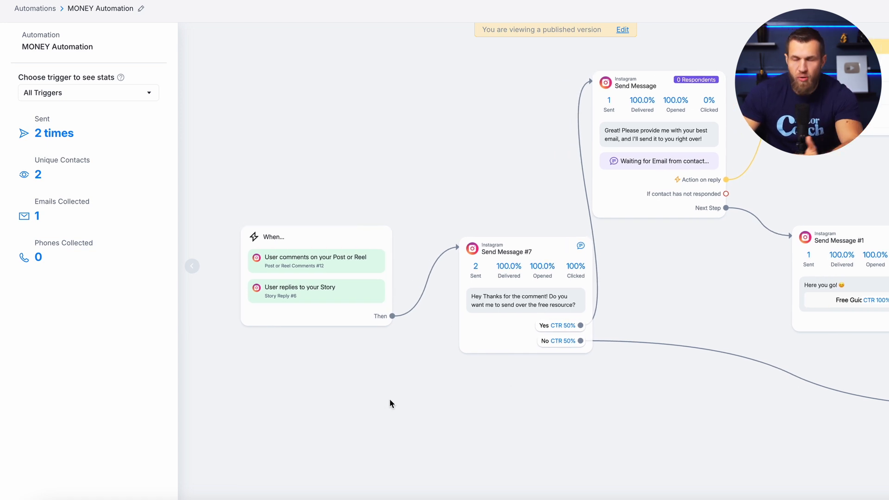
pyautogui.click(328, 241)
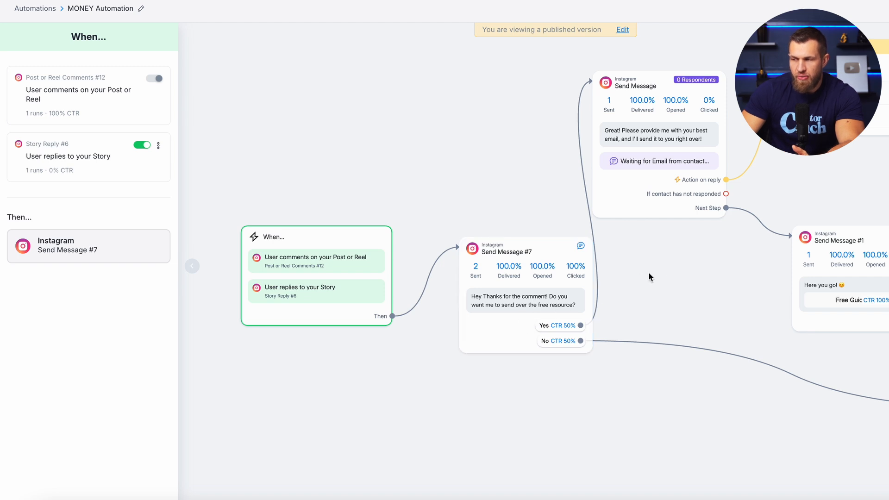
# Step: Trace the published flow from Send Message #7 through the email request and messages #1 and #2 to Send Message #3
pyautogui.moveTo(664, 266); pyautogui.dragTo(556, 324)
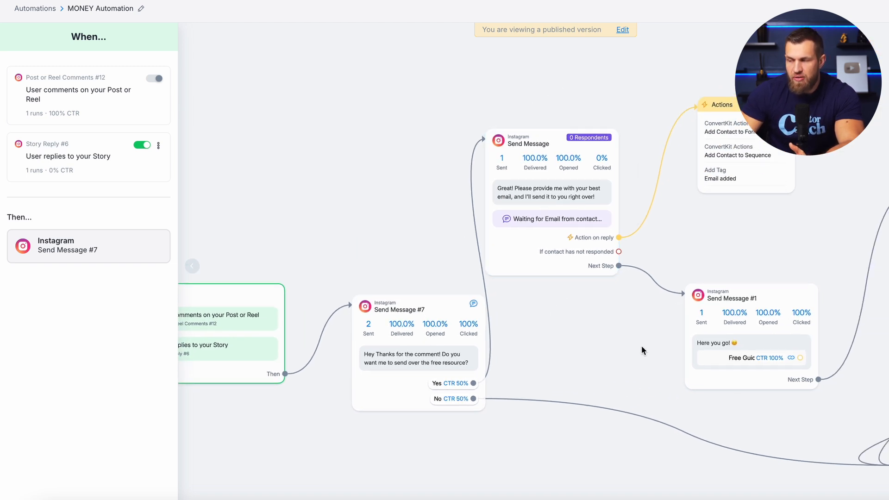
pyautogui.moveTo(641, 346); pyautogui.dragTo(496, 285)
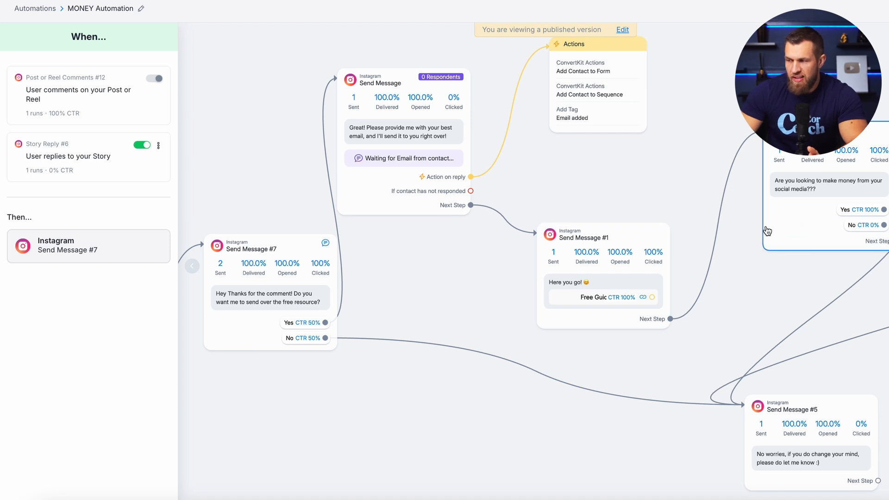
pyautogui.moveTo(760, 257); pyautogui.dragTo(572, 305)
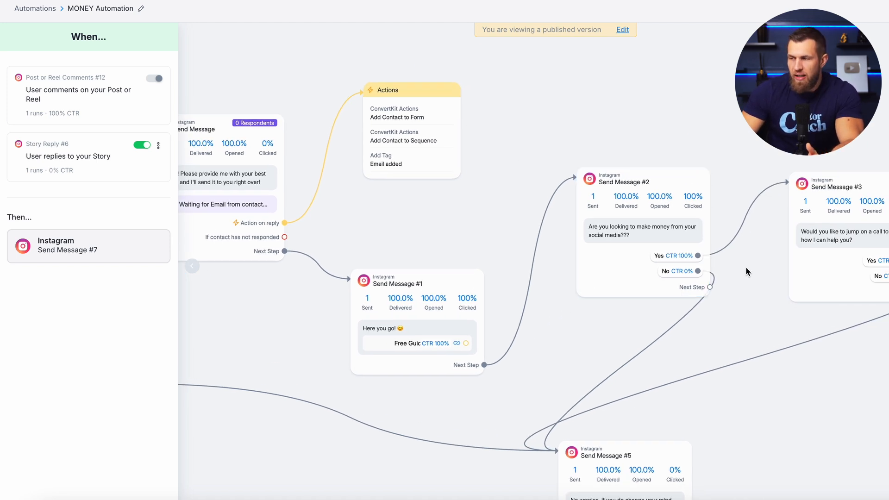
pyautogui.moveTo(769, 317); pyautogui.dragTo(579, 285)
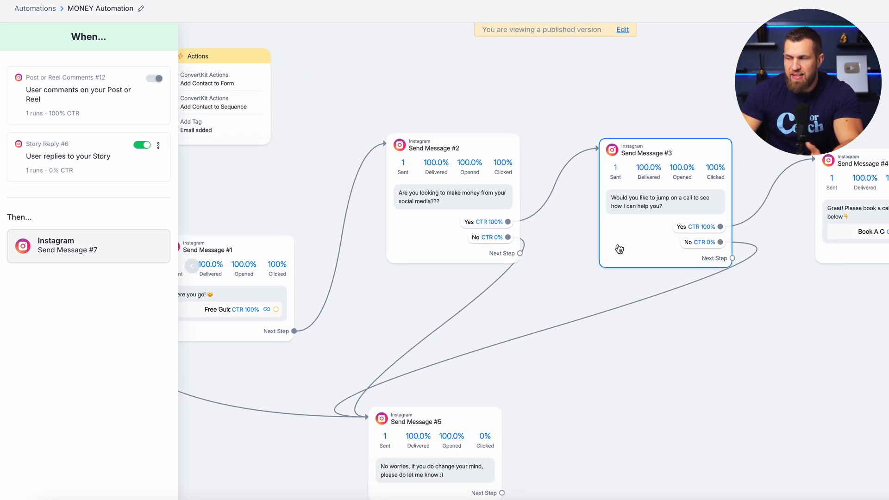